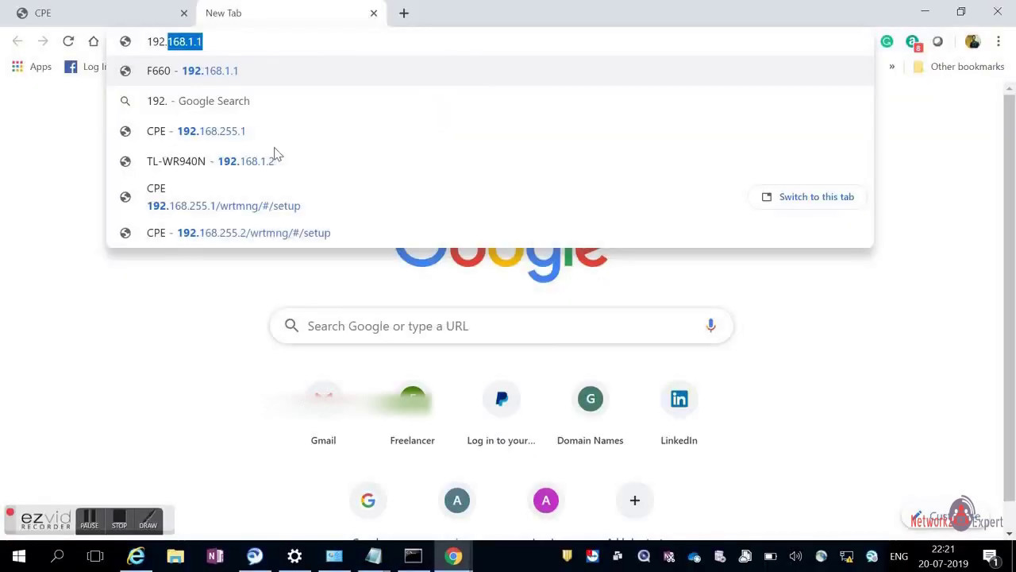
Step: Enter the master access point address 192.168.255.1 in Chrome's address bar
type("168.255")
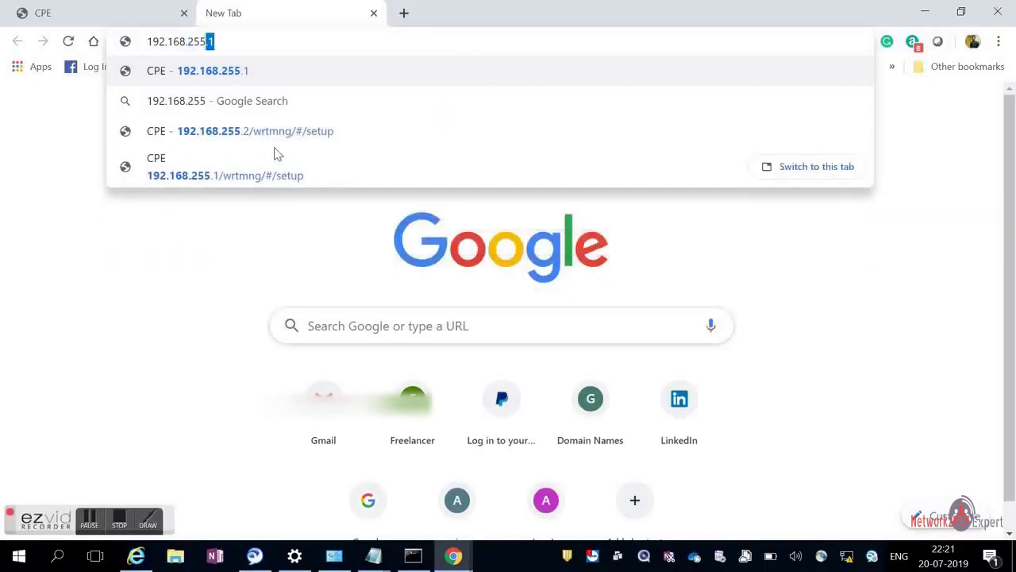
type(".1/wrtmng/#/setup")
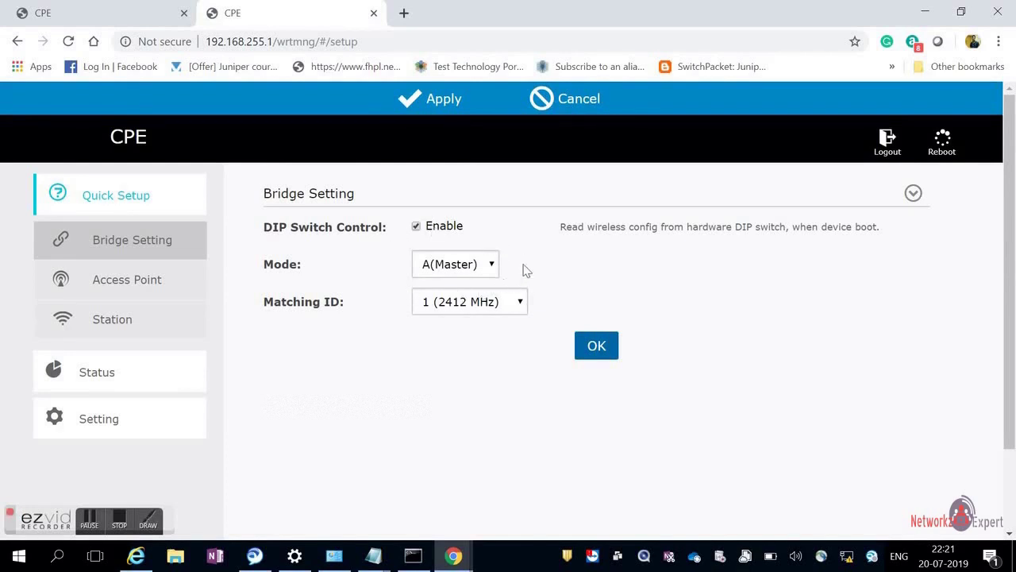
Step: Circle the Mode and Matching ID settings with the on-screen freehand drawing tool
left_click(148, 518)
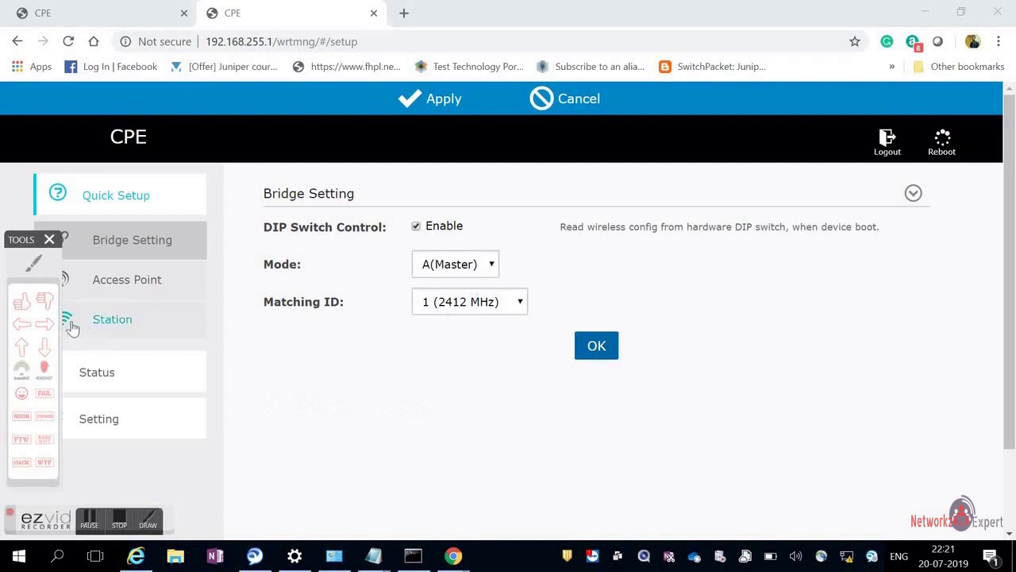
left_click(33, 274)
mouse_move(497, 283)
left_mouse_down()
mouse_move(535, 265)
mouse_move(416, 237)
mouse_move(397, 290)
mouse_move(460, 303)
mouse_move(508, 293)
mouse_move(520, 308)
mouse_move(463, 358)
mouse_move(433, 361)
left_mouse_up()
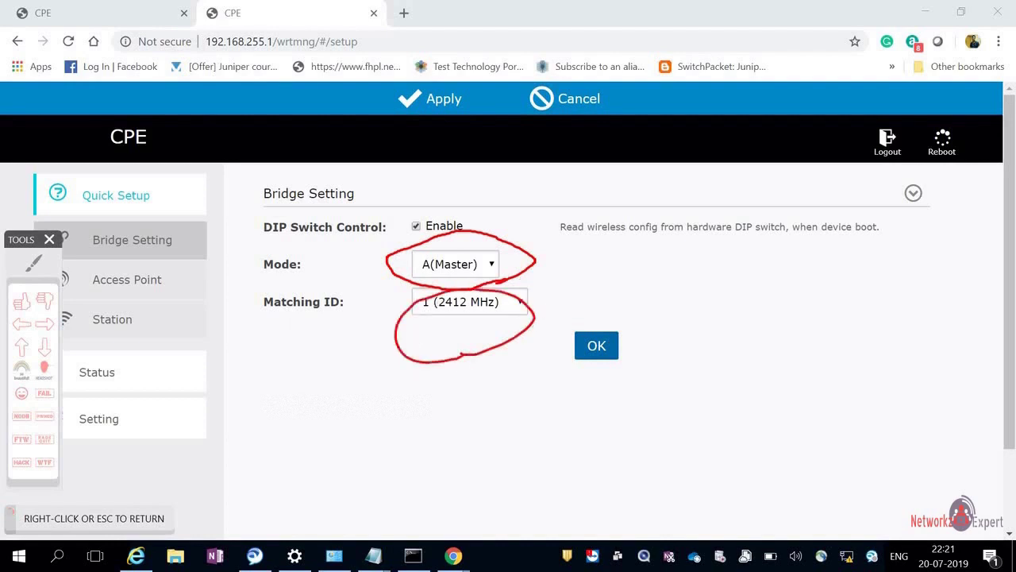
mouse_move(613, 249)
left_mouse_down()
mouse_move(557, 262)
mouse_move(663, 274)
left_mouse_up()
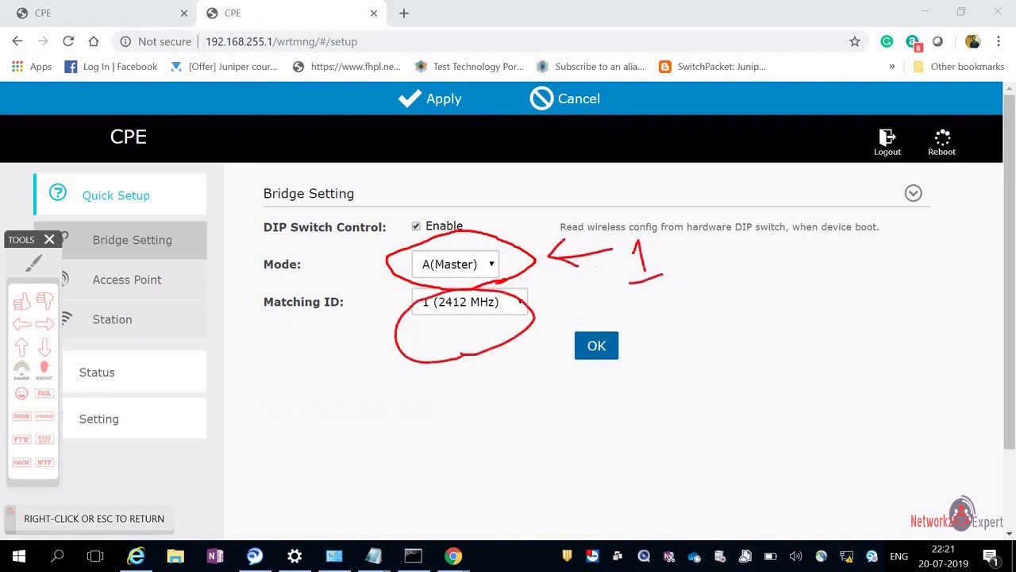
Step: Add arrows labelled 1st and 2nd to Mode and Matching ID, then exit drawing mode
mouse_move(662, 234)
left_mouse_down()
mouse_move(676, 254)
mouse_move(704, 222)
left_mouse_up()
left_click_drag(553, 311, 586, 309)
left_click_drag(579, 292, 554, 309)
left_click_drag(656, 306, 684, 328)
left_click_drag(694, 293, 749, 291)
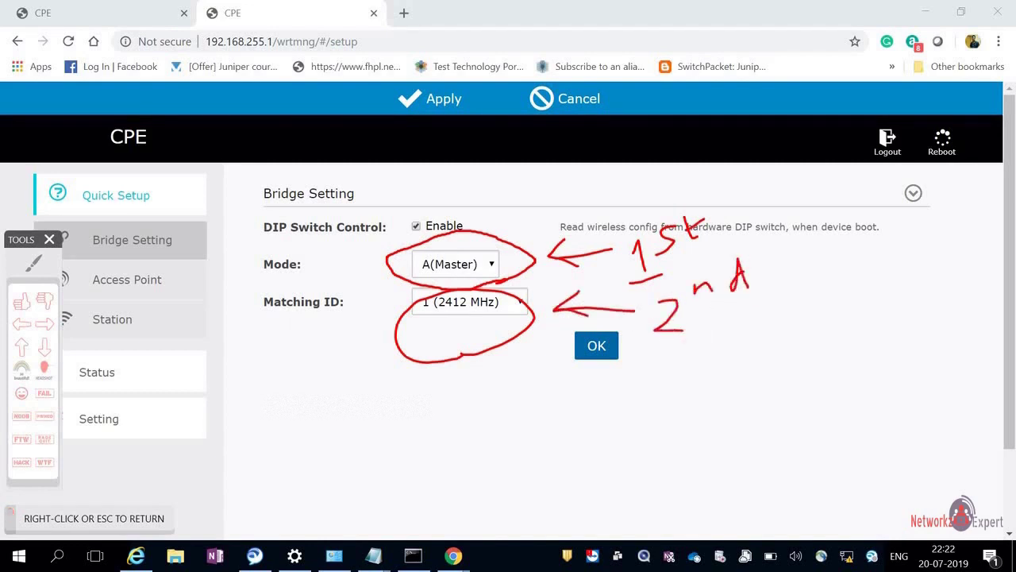
mouse_move(640, 328)
left_mouse_down()
mouse_move(606, 389)
mouse_move(636, 339)
left_mouse_up()
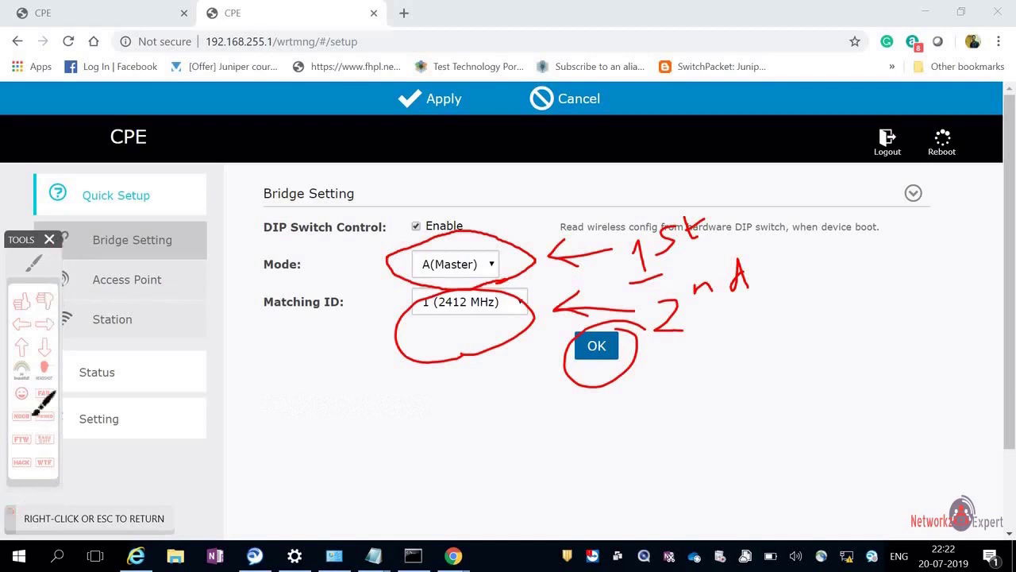
right_click(190, 500)
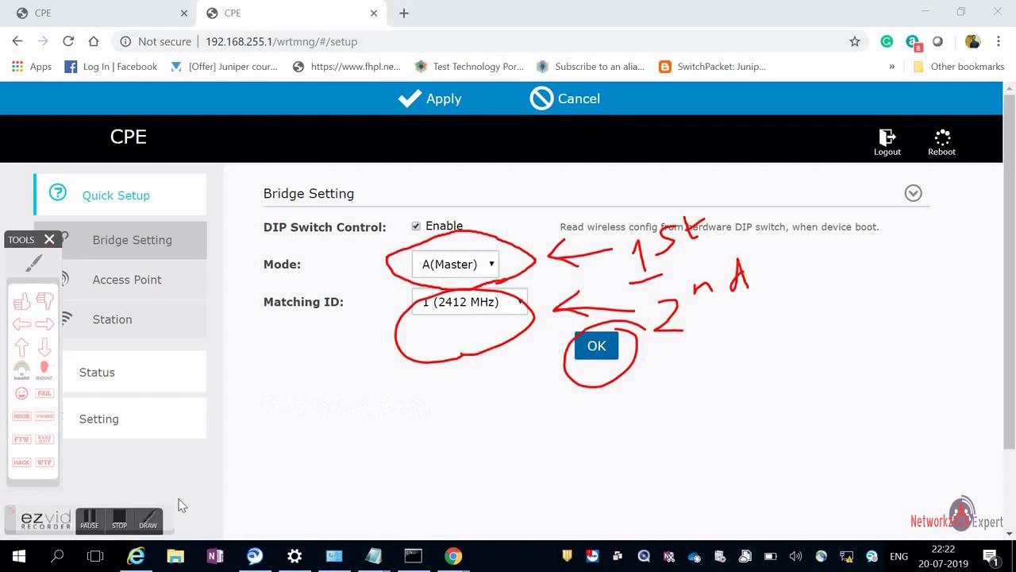
Step: Open the master's Access Point setup and draw arrows at the Fixed IP Address
left_click(133, 284)
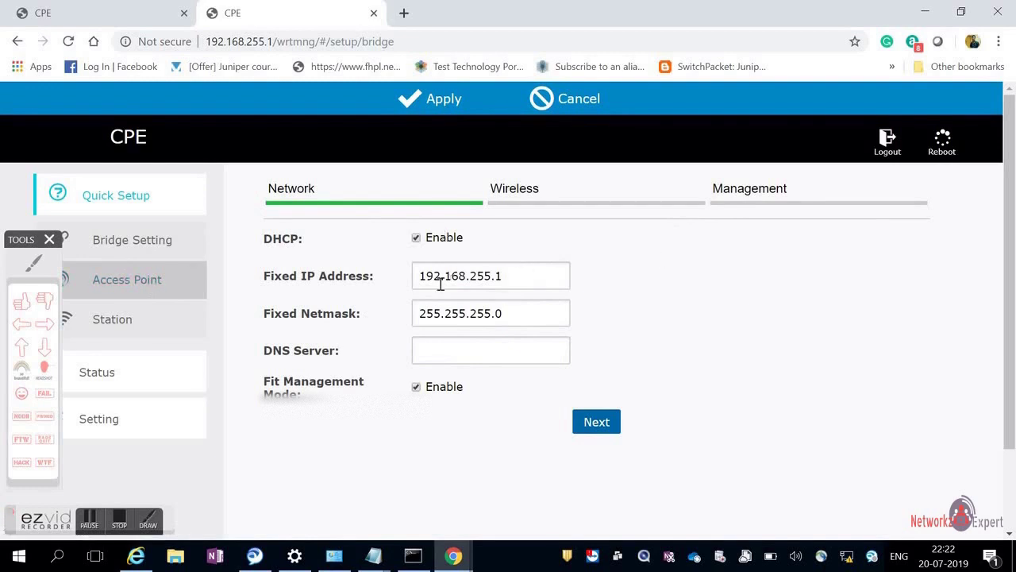
left_click(33, 264)
left_click_drag(583, 272, 645, 271)
mouse_move(614, 258)
left_mouse_down()
mouse_move(645, 272)
mouse_move(615, 291)
mouse_move(685, 263)
mouse_move(693, 294)
mouse_move(728, 276)
mouse_move(724, 287)
left_mouse_up()
Step: Label the fixed IP 'Master ip', exit drawing mode, and move to the Wireless step
mouse_move(767, 263)
left_mouse_down()
mouse_move(750, 287)
mouse_move(772, 287)
mouse_move(788, 262)
mouse_move(816, 284)
mouse_move(840, 263)
mouse_move(895, 295)
mouse_move(905, 278)
left_mouse_up()
left_click(869, 239)
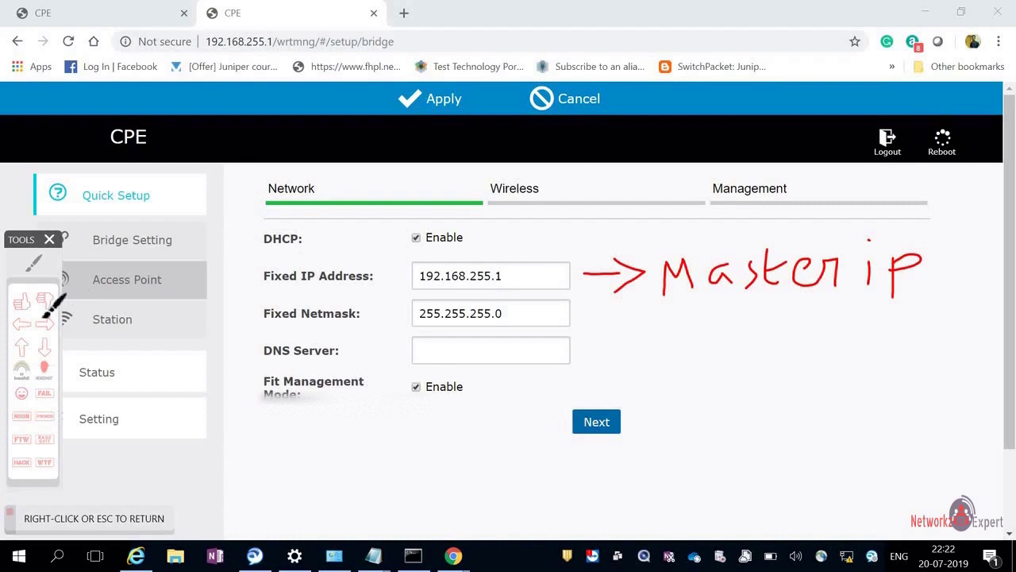
right_click(54, 403)
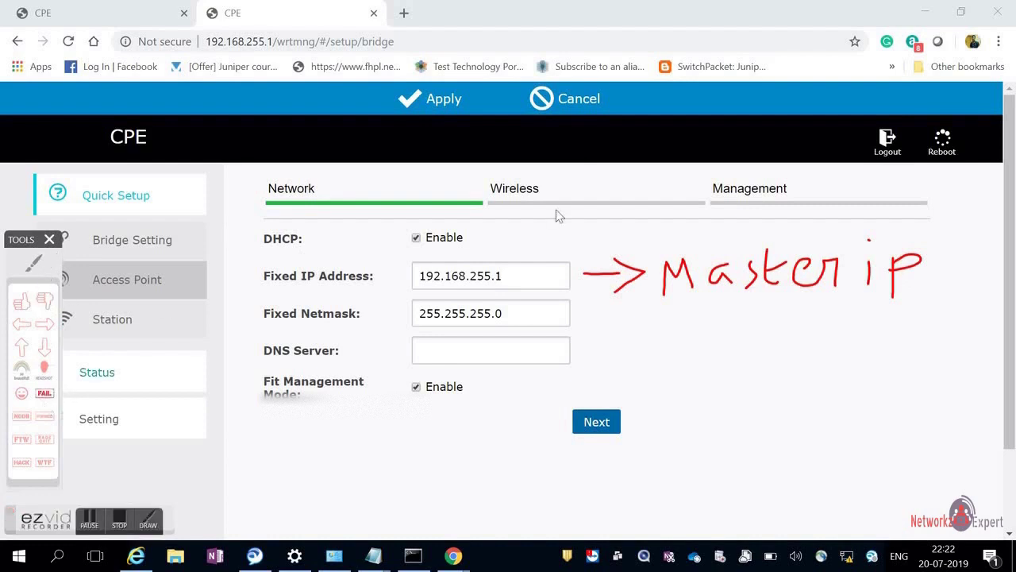
left_click(514, 197)
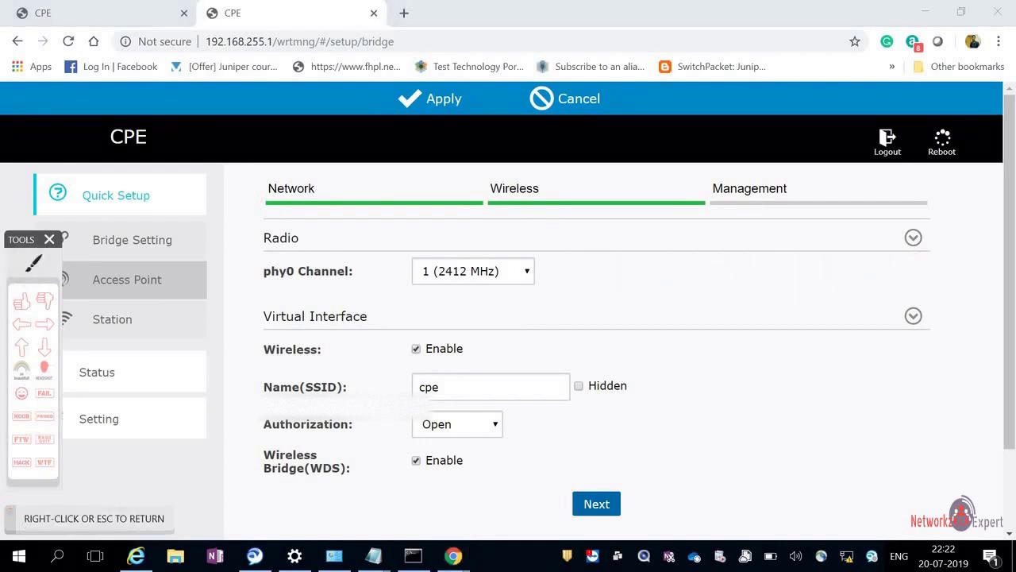
Step: Annotate the phy0 Channel setting with an arrow and the note 'NetworkTab'
mouse_move(549, 271)
left_mouse_down()
mouse_move(581, 270)
mouse_move(571, 290)
left_mouse_up()
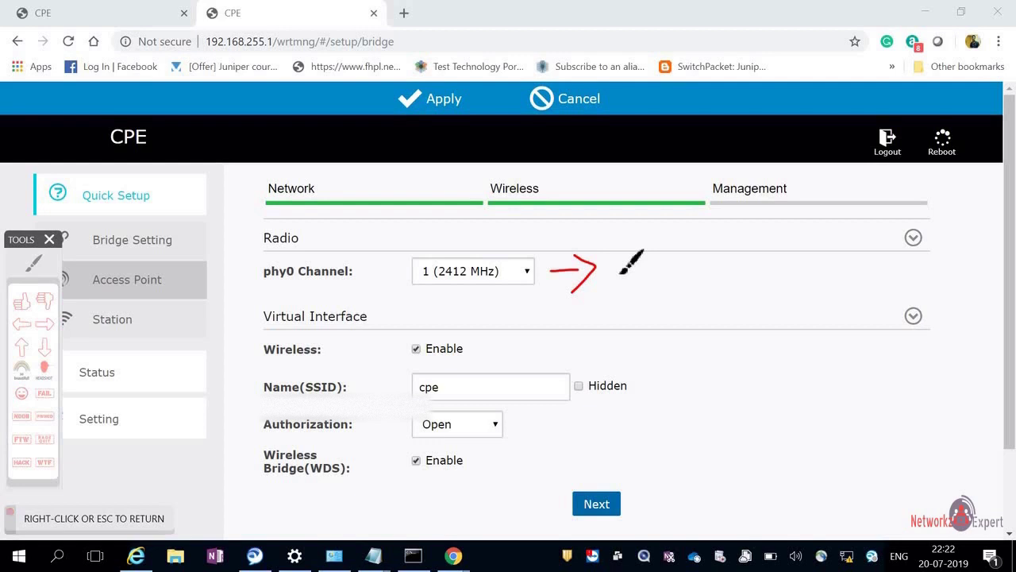
mouse_move(624, 281)
left_mouse_down()
mouse_move(624, 255)
mouse_move(678, 276)
left_mouse_up()
mouse_move(693, 243)
left_mouse_down()
mouse_move(699, 273)
mouse_move(724, 274)
mouse_move(754, 254)
mouse_move(835, 258)
mouse_move(864, 216)
mouse_move(856, 255)
mouse_move(888, 251)
left_mouse_up()
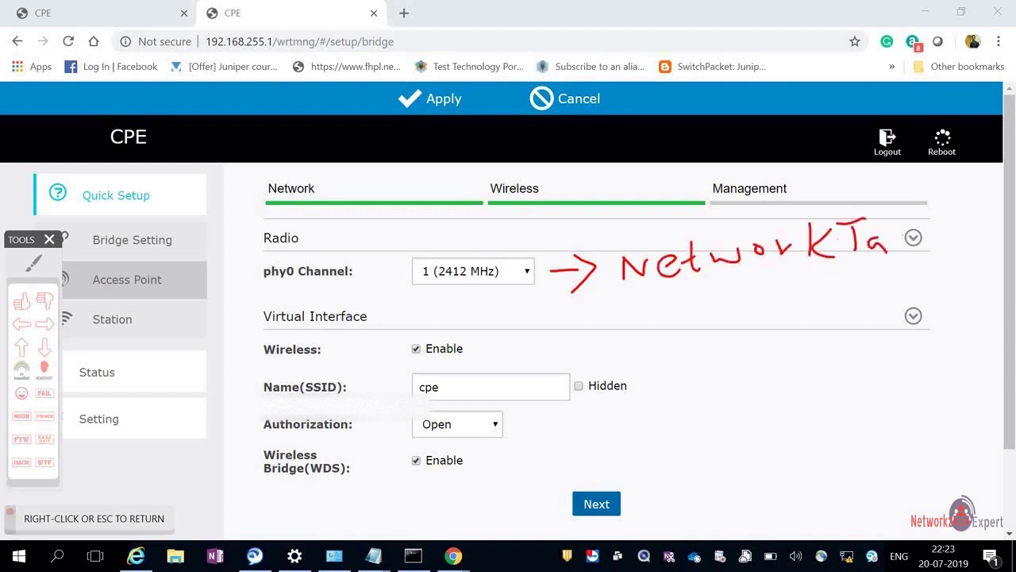
left_click_drag(894, 213, 914, 248)
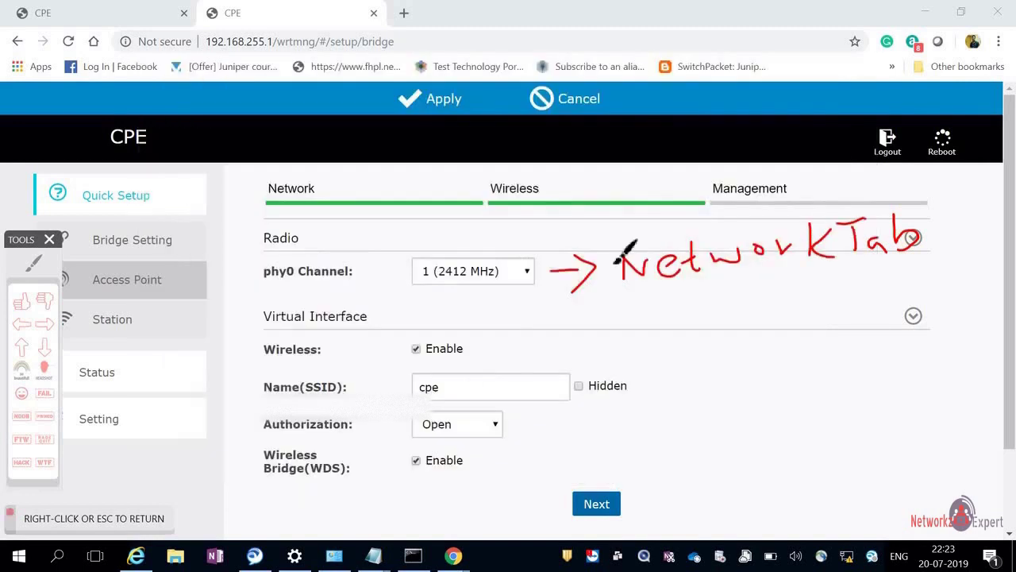
Step: Copy the SSID CPE2G_2G99 from the Notepad notes and return to Chrome
key("alt+Tab")
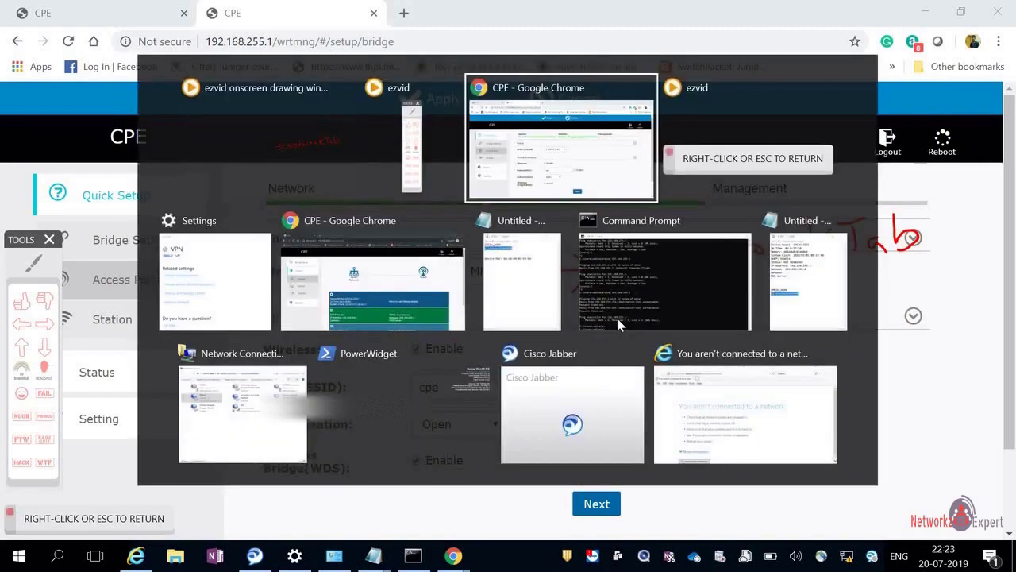
key("alt+Tab")
key("alt+Tab")
key("alt+Tab")
key("alt+Tab")
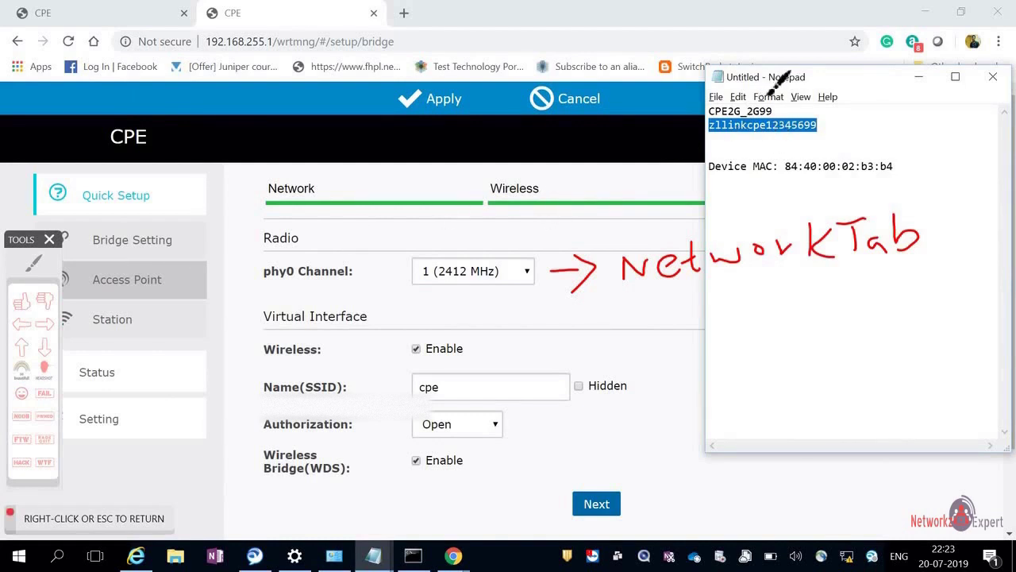
left_click(503, 2)
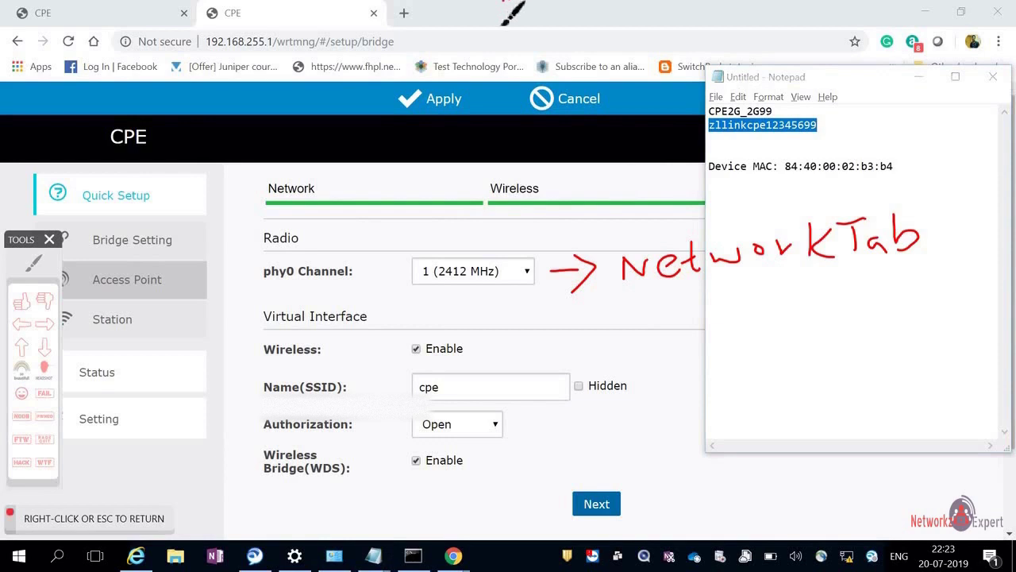
right_click(498, 33)
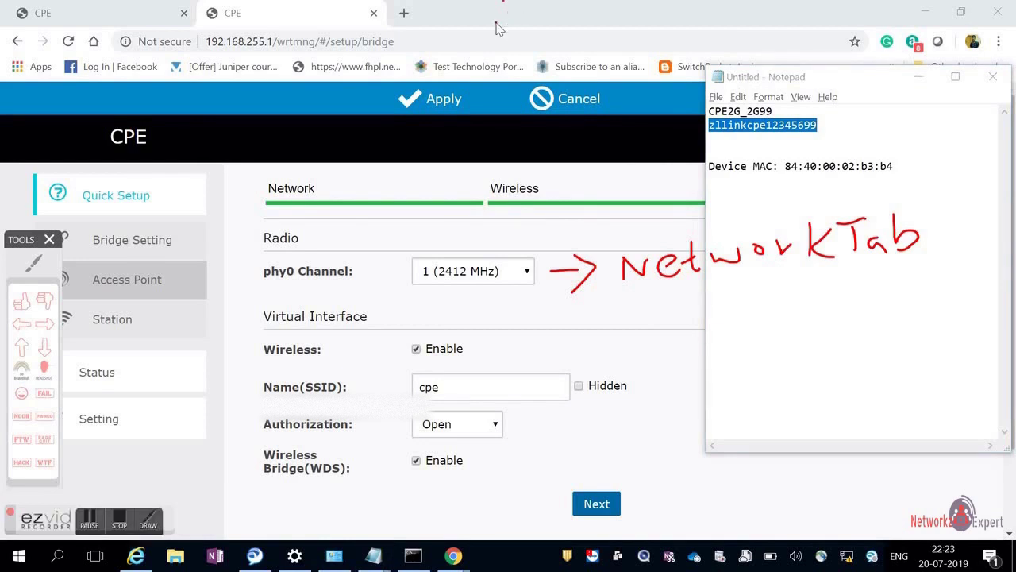
double_click(774, 111)
key("ctrl+c")
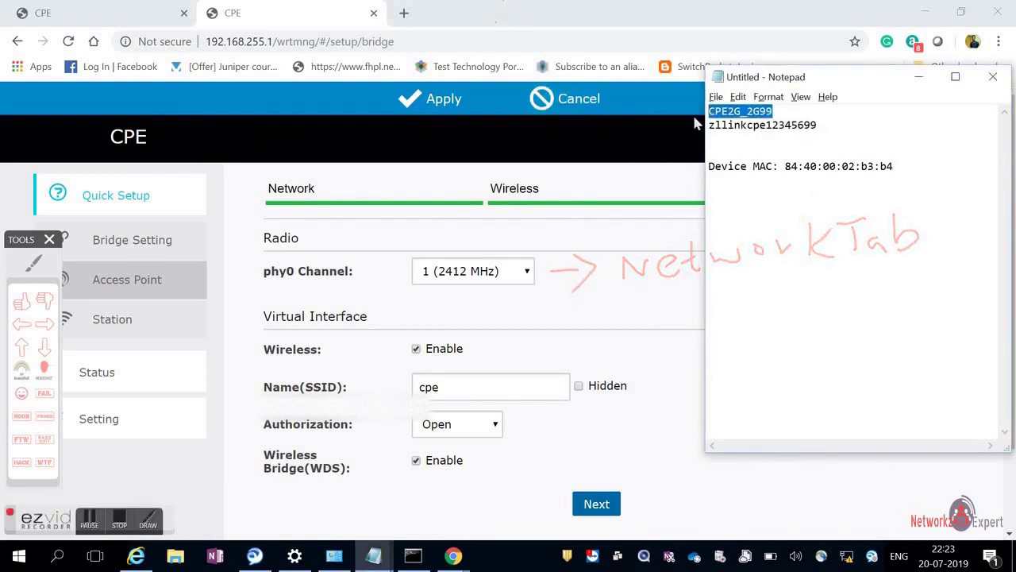
key("alt+Tab")
Step: Replace the SSID cpe with CPE2G_2G99 and set authorization to WPA2-PSK
double_click(444, 386)
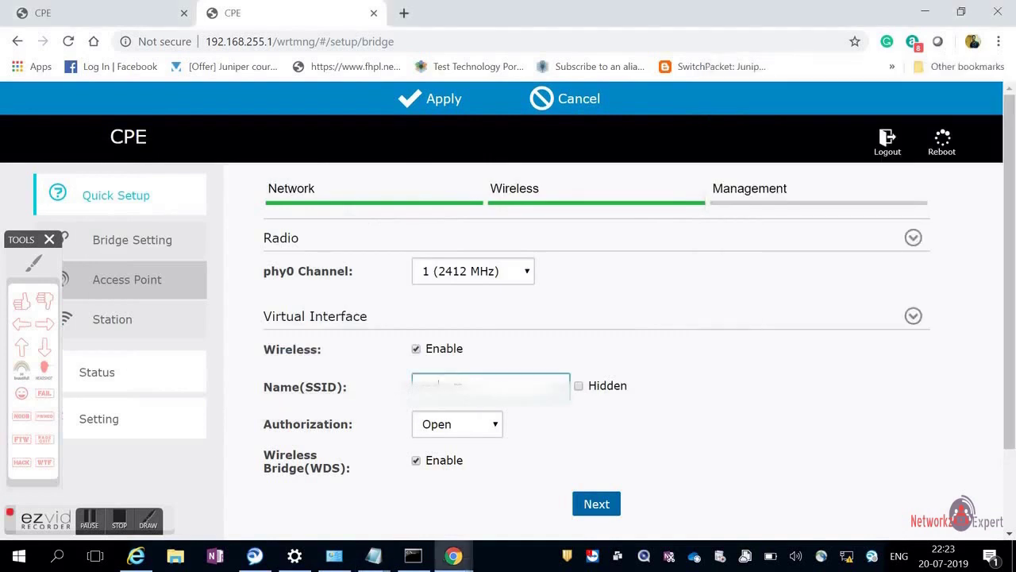
key("ctrl+v")
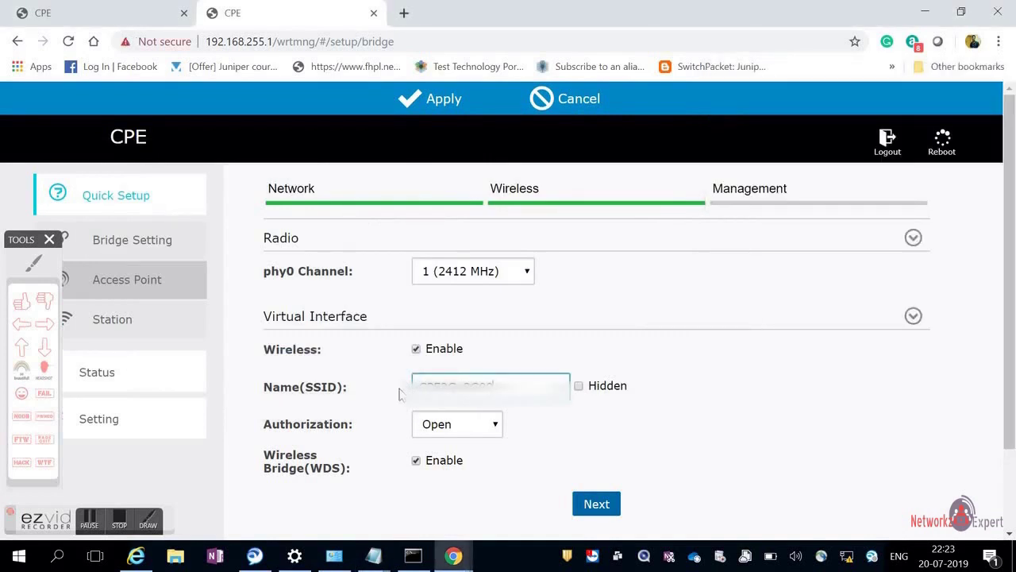
left_click(482, 432)
left_click(467, 475)
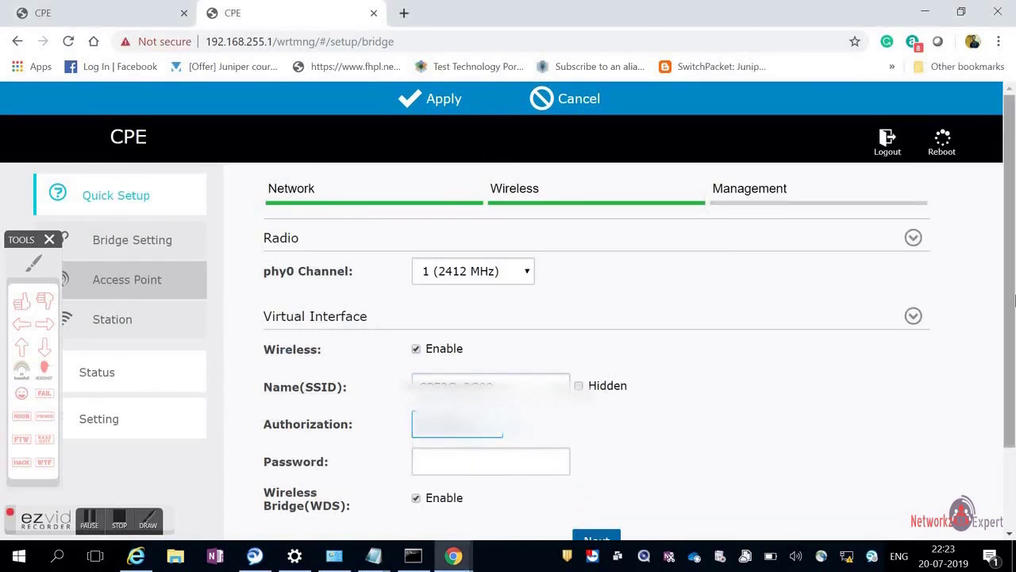
scroll(1013, 300, "down", 3)
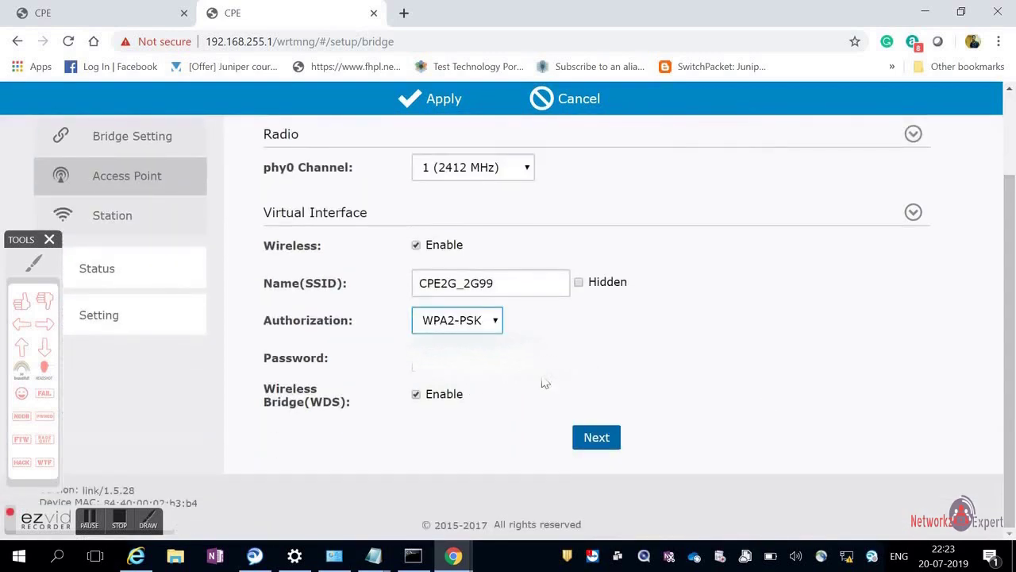
Step: Fill the wireless password field using the password saved in the Notepad notes
left_click(477, 361)
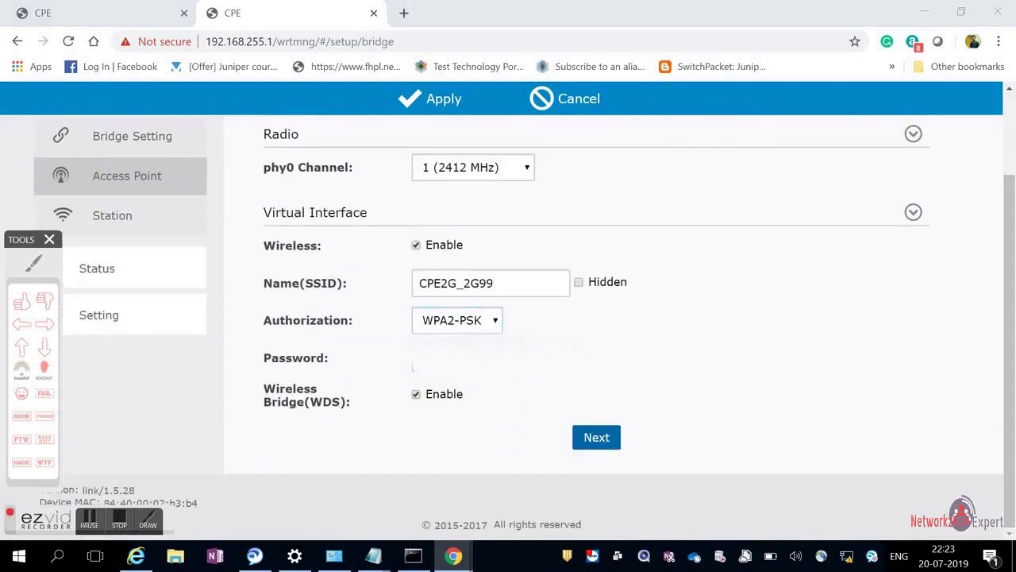
key("alt+Tab")
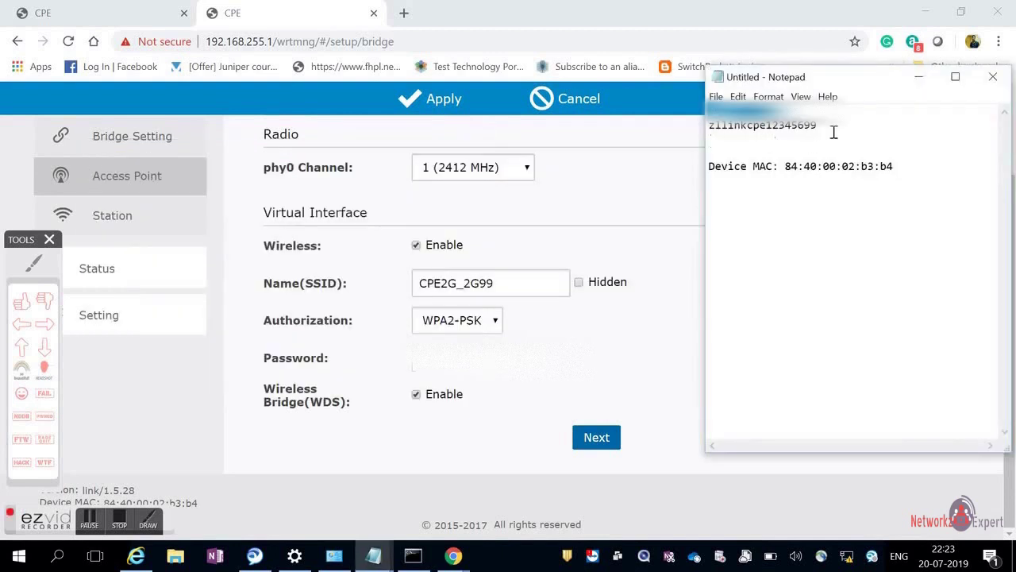
left_click_drag(823, 131, 709, 125)
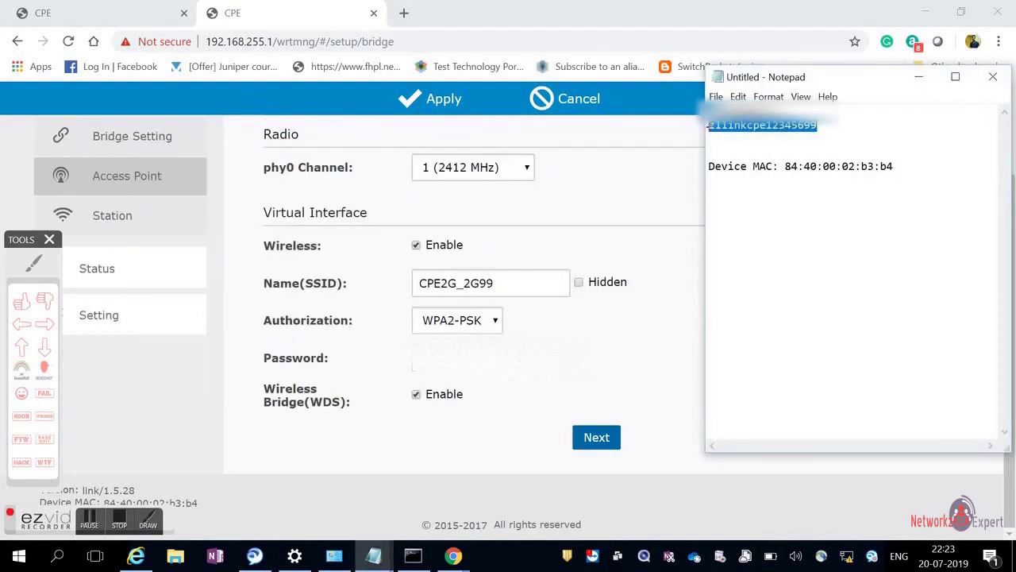
key("alt+Tab")
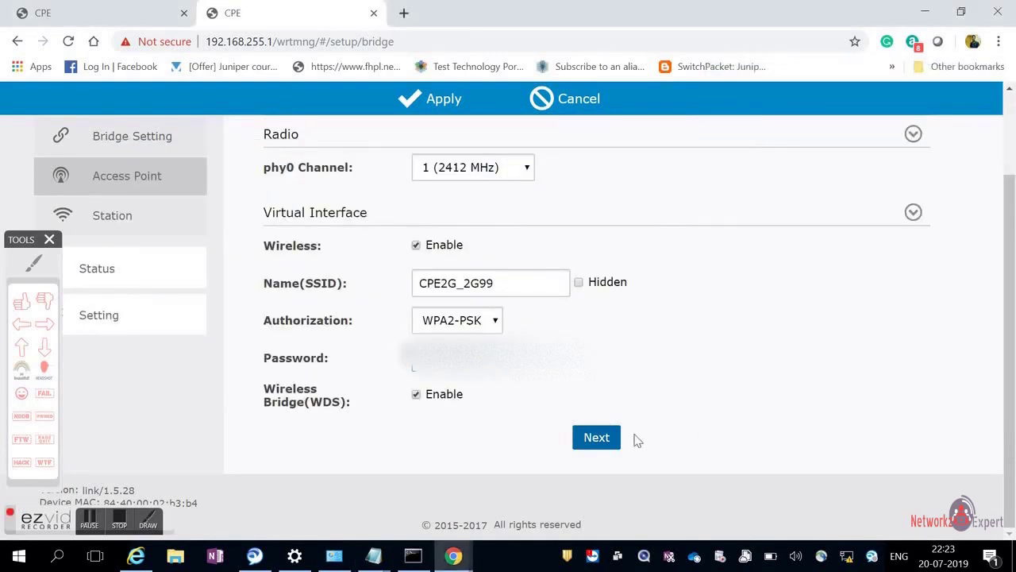
left_click(33, 265)
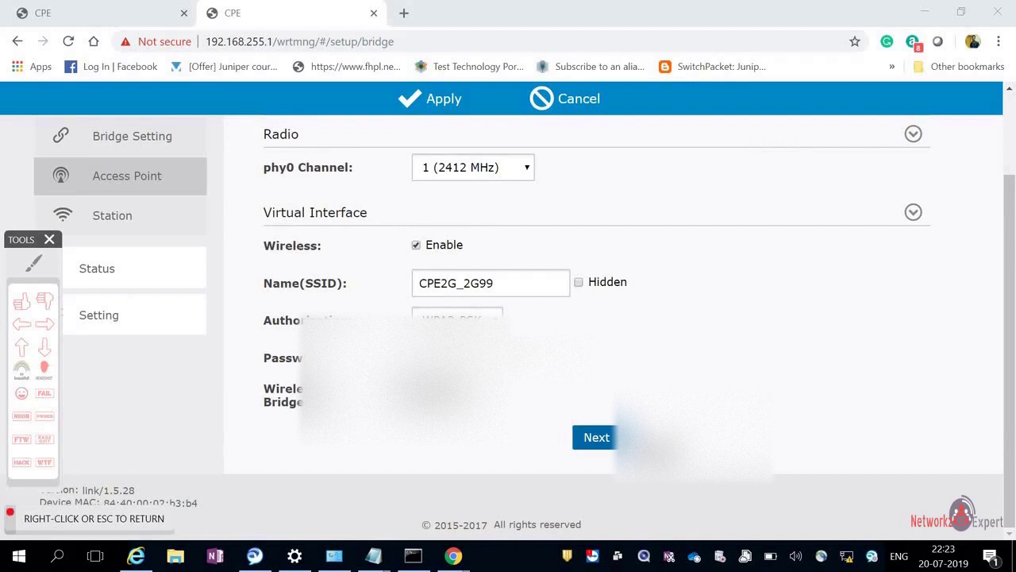
key("Escape")
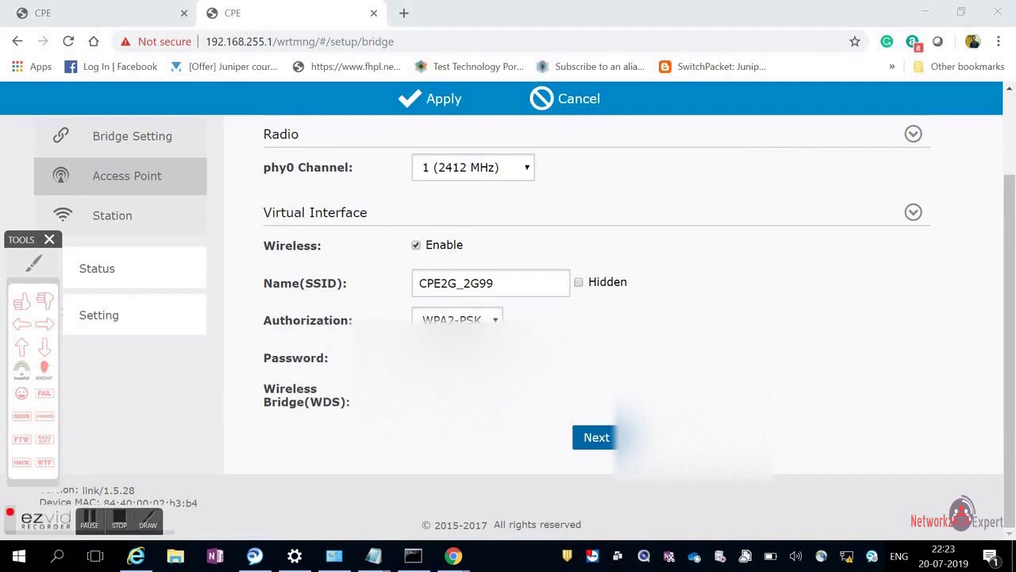
scroll(989, 214, "up", 2)
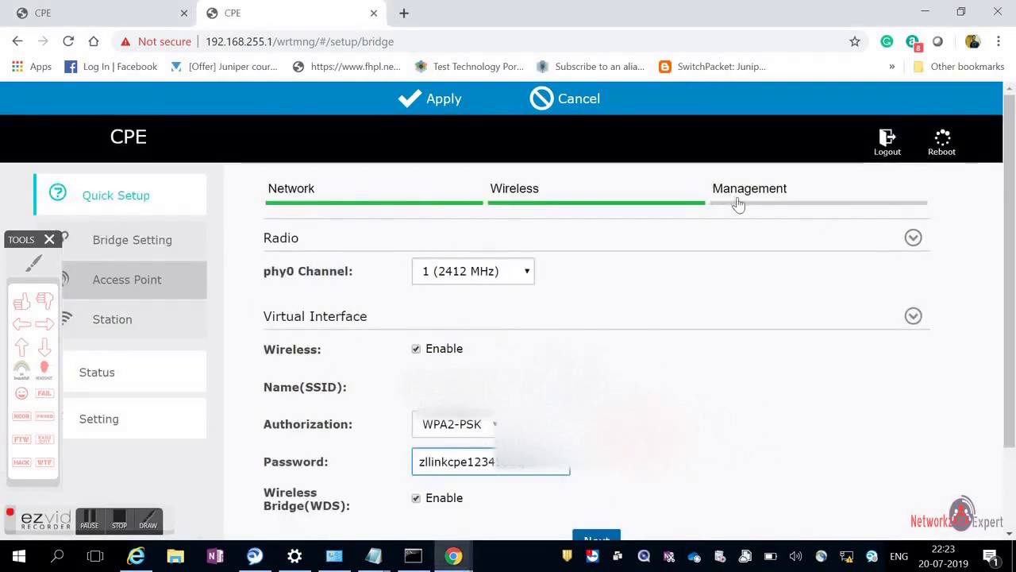
Step: Advance the master's setup to Management, leaving Remote Server off and Mac Layer Management Service enabled
left_click(737, 203)
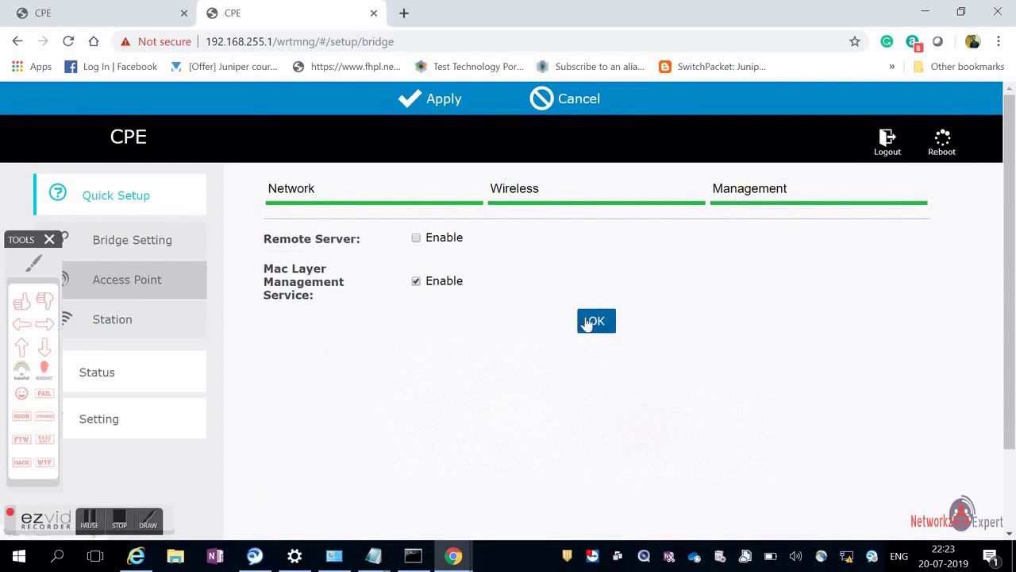
left_click(33, 263)
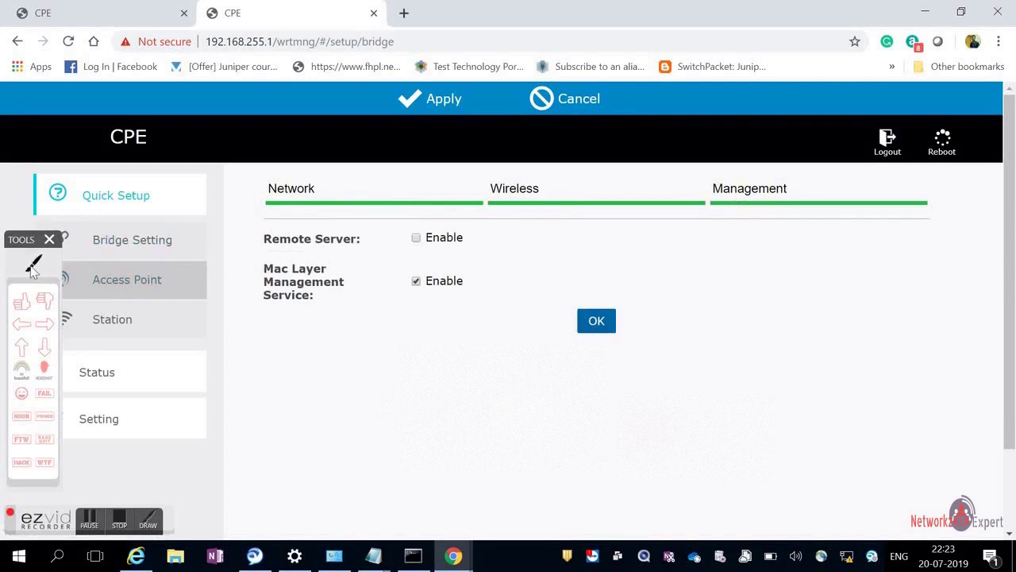
mouse_move(612, 314)
left_mouse_down()
mouse_move(612, 358)
mouse_move(628, 302)
mouse_move(605, 313)
left_mouse_up()
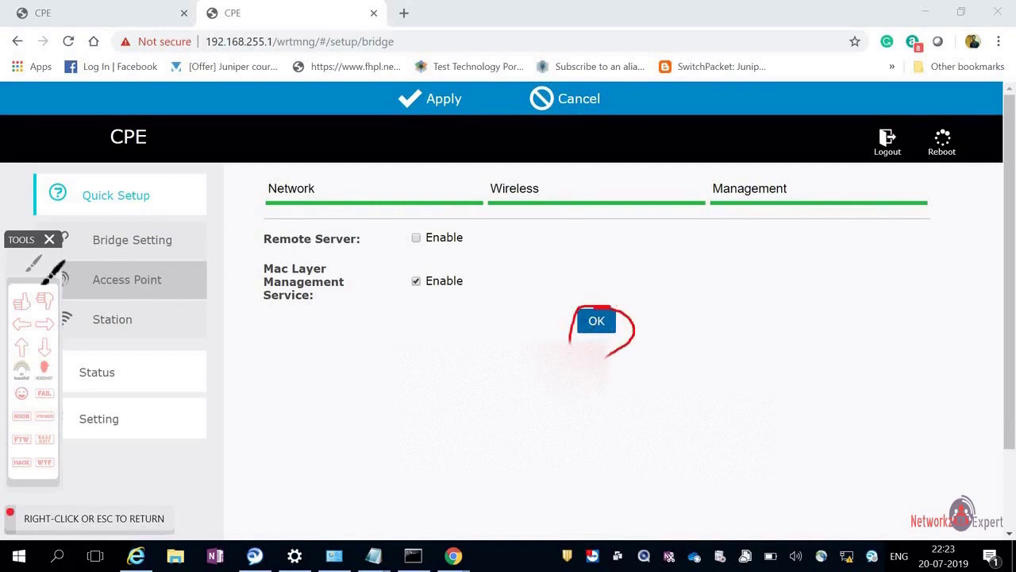
left_click(33, 263)
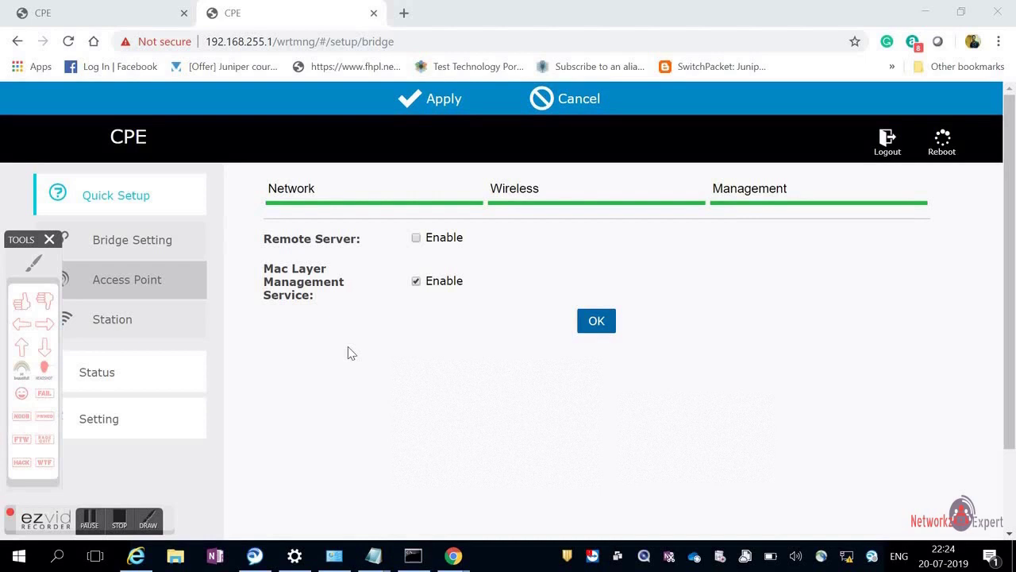
left_click(589, 6)
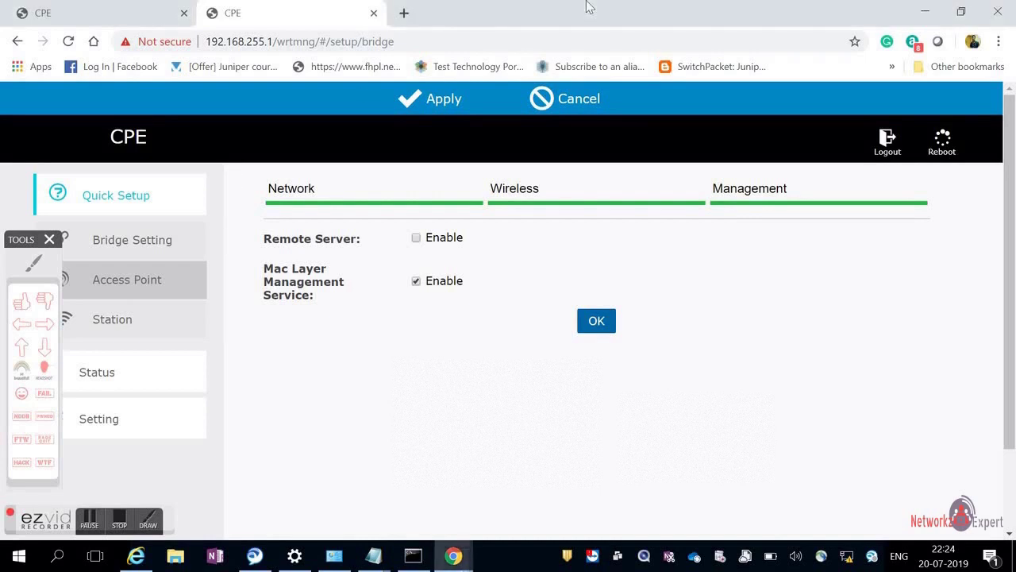
Step: In a new incognito window, load the slave access point's admin at 192.168.255.2
key("ctrl+shift+n")
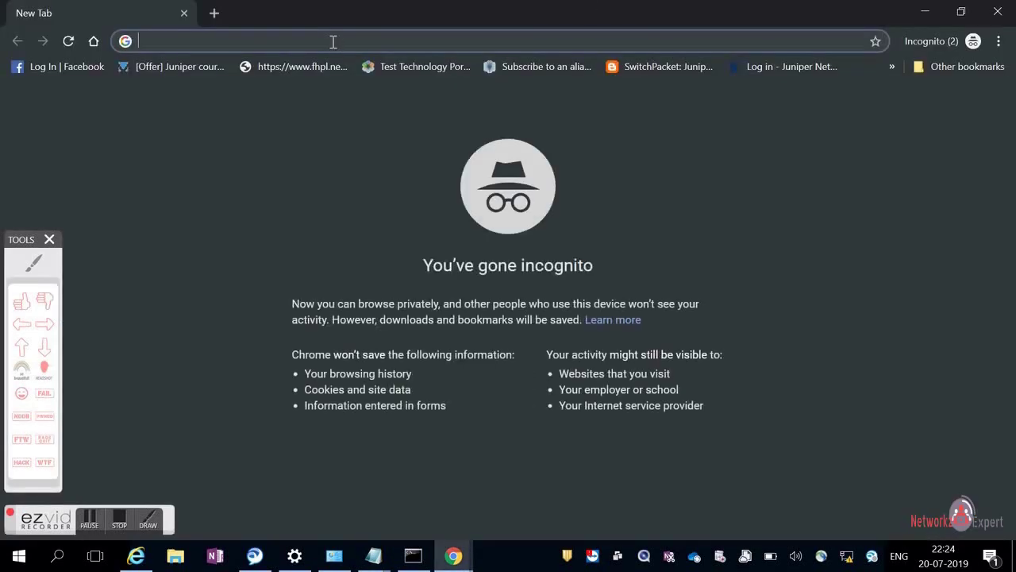
type("192.168")
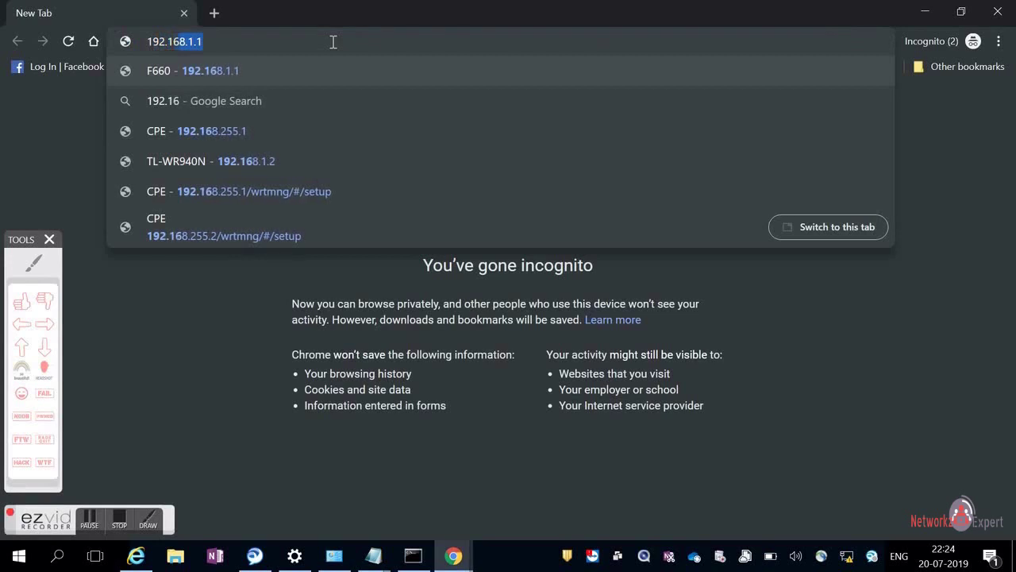
type(".12")
key("Return")
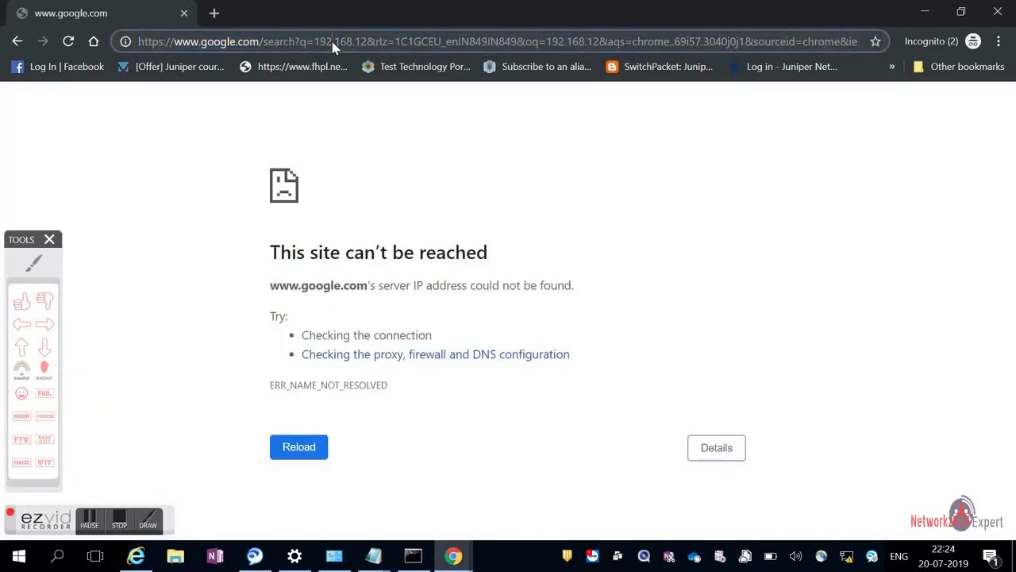
left_click(333, 46)
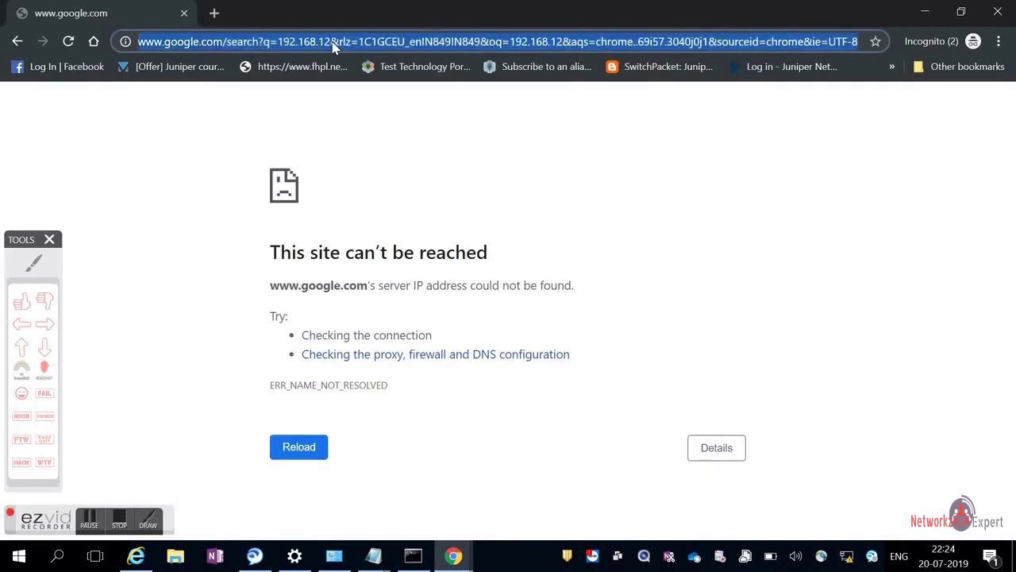
type("192.1")
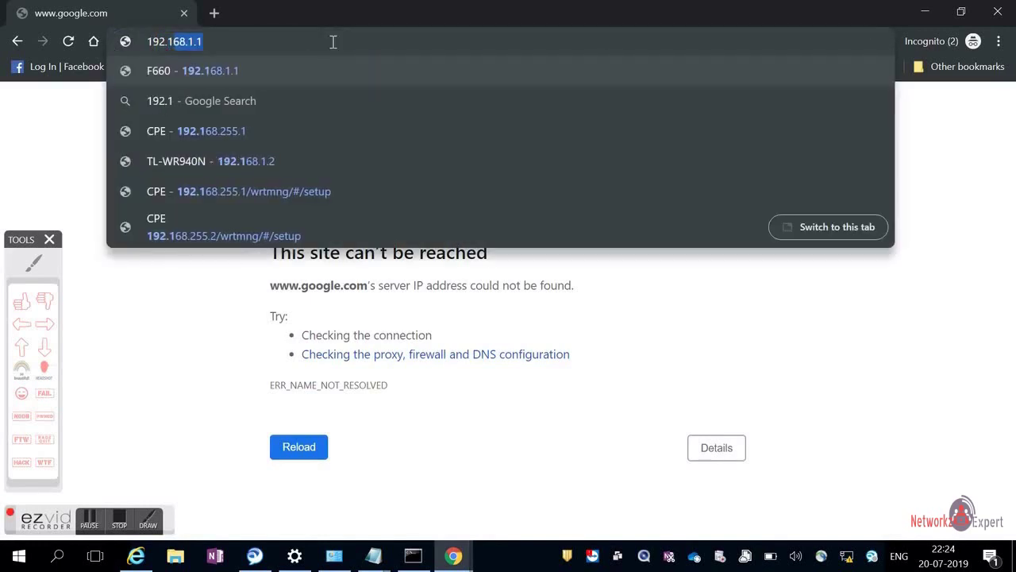
type("68.2")
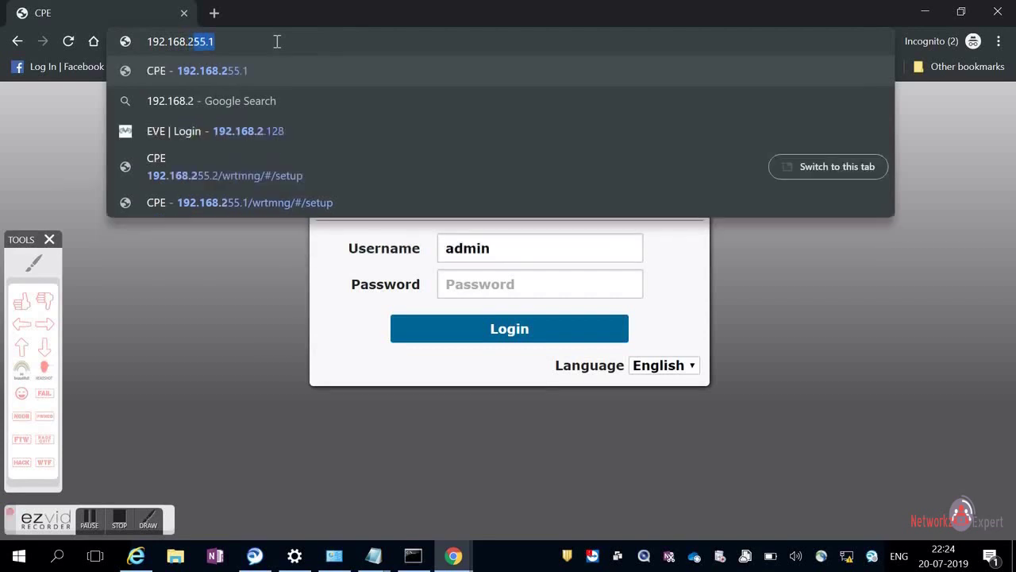
type("55.2")
key("Return")
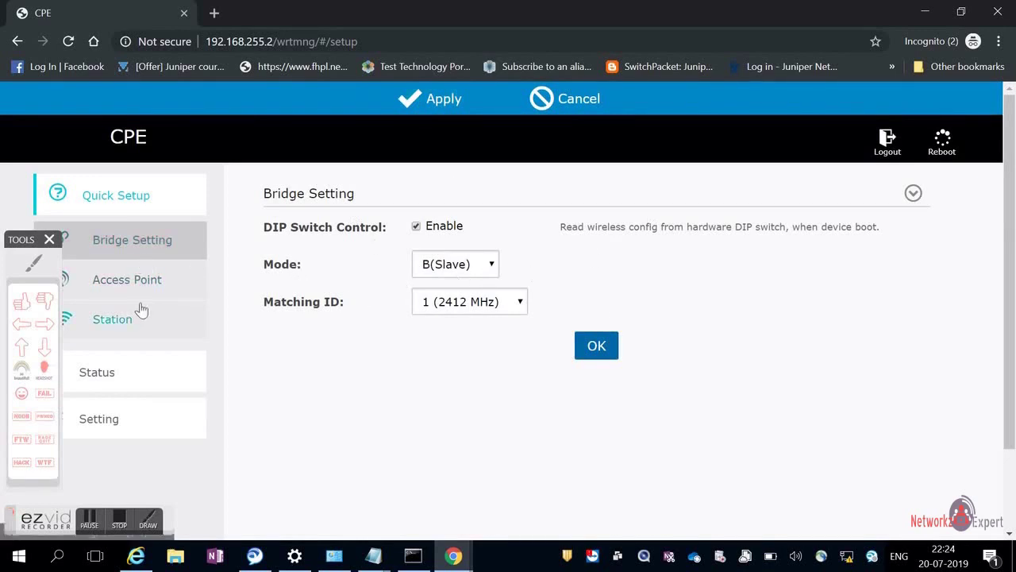
Step: Mark the slave's Mode B(Slave) and Matching ID 1 (2412 MHz), then open Access Point setup
left_click(34, 267)
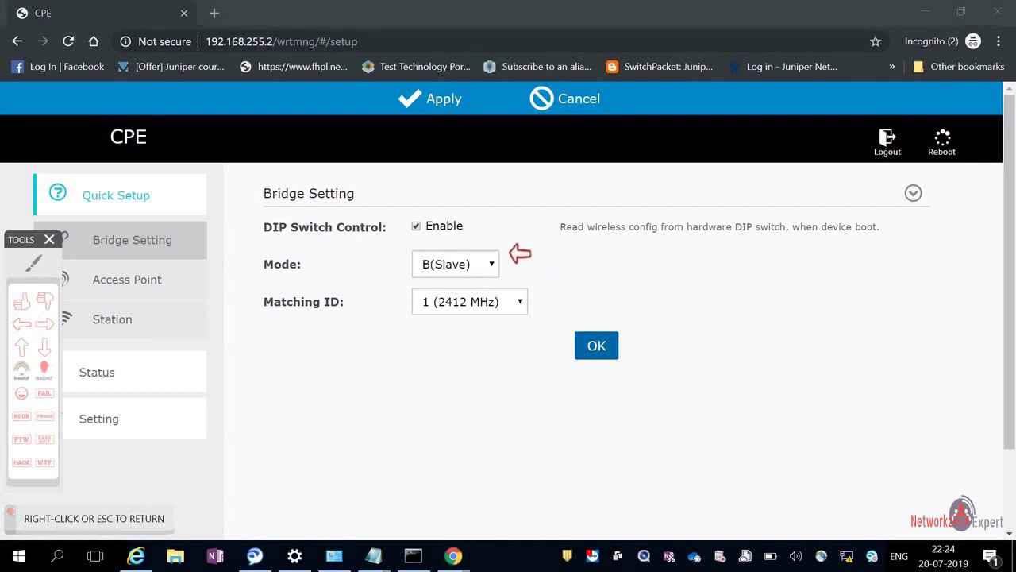
left_click(517, 254)
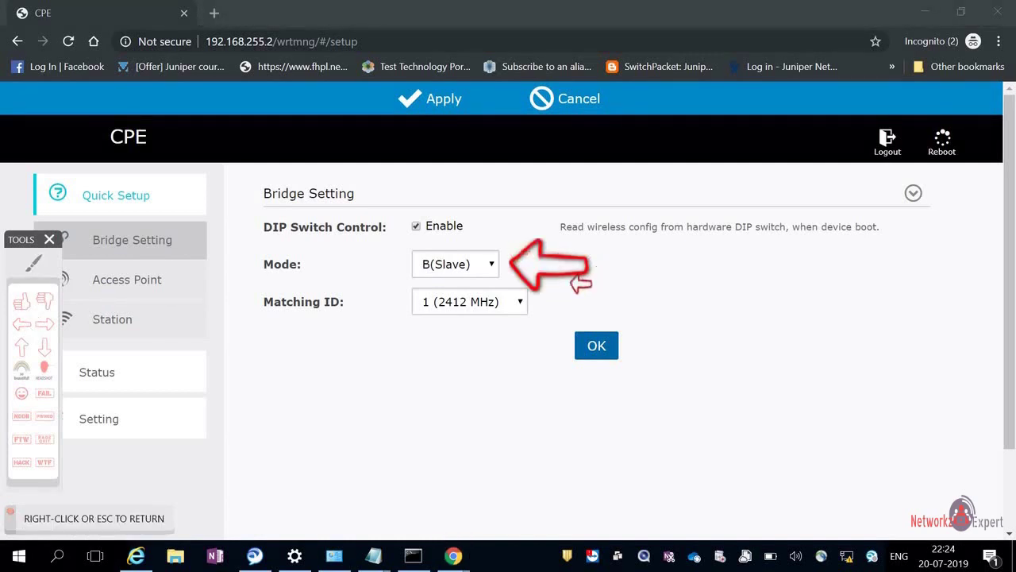
left_click(547, 296)
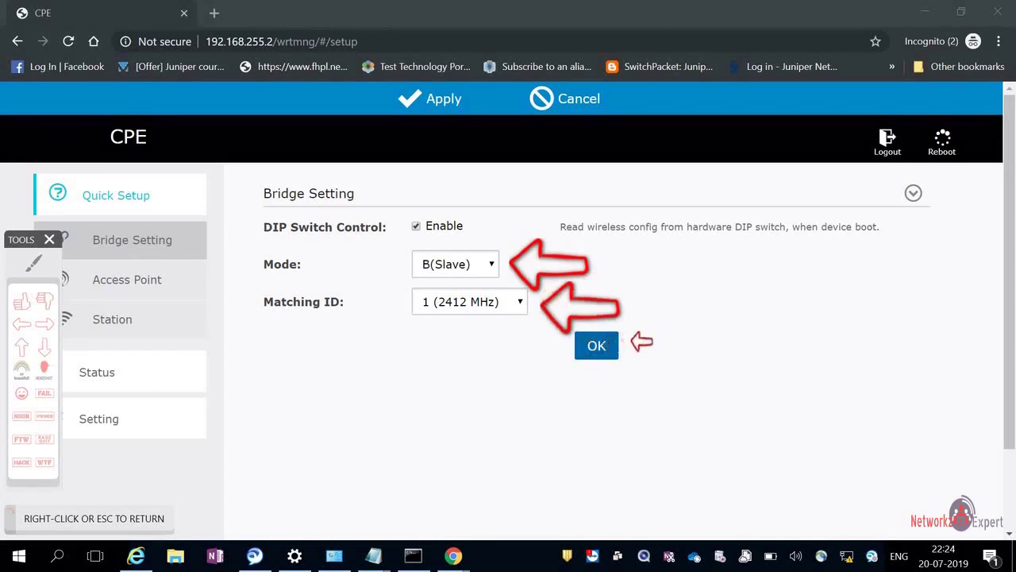
left_click(639, 344)
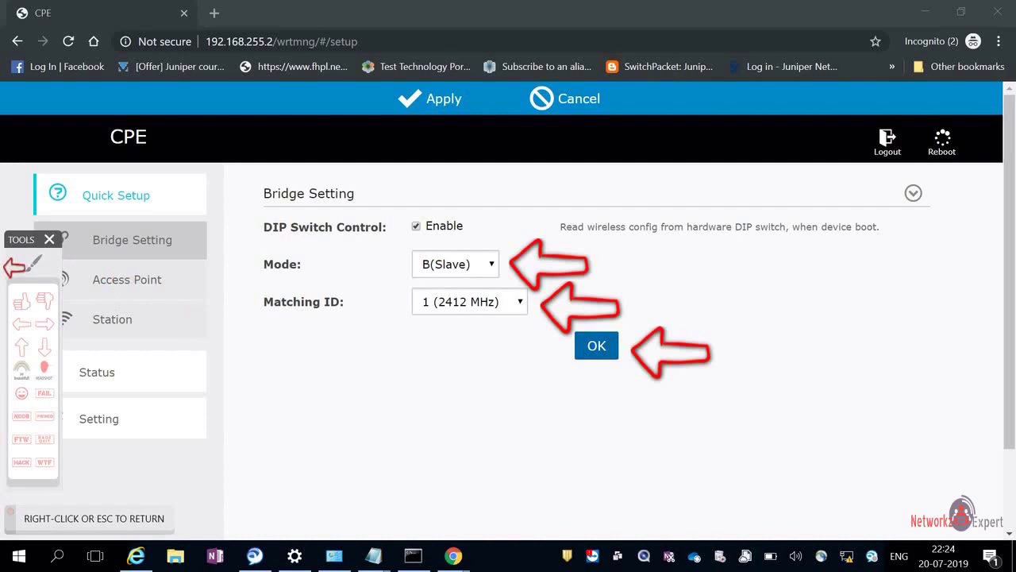
right_click(24, 269)
left_click(109, 275)
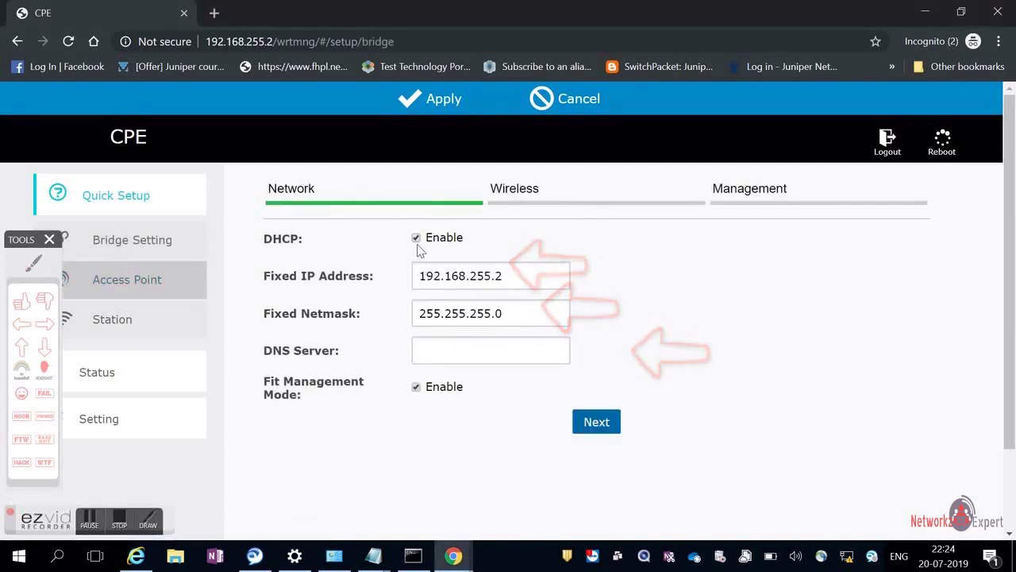
Step: Highlight the slave's fixed IP 192.168.255.2, then move on to the Wireless step
left_click(22, 324)
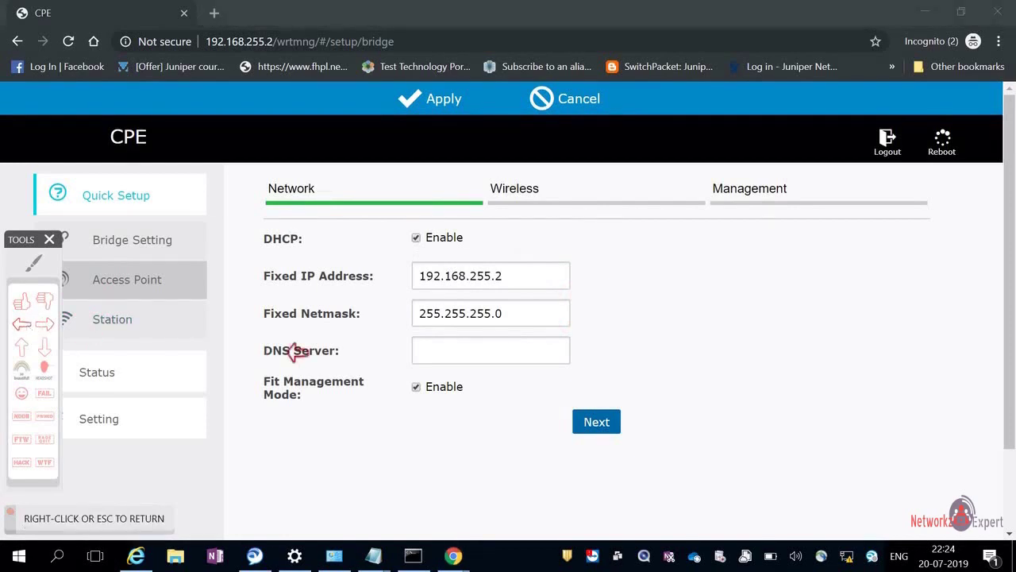
left_click_drag(583, 251, 660, 303)
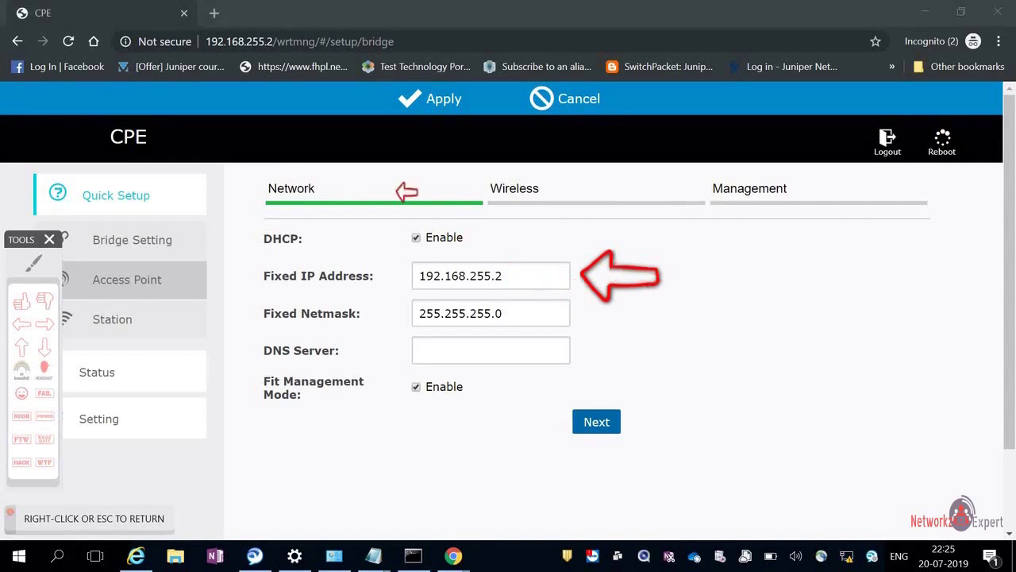
right_click(174, 339)
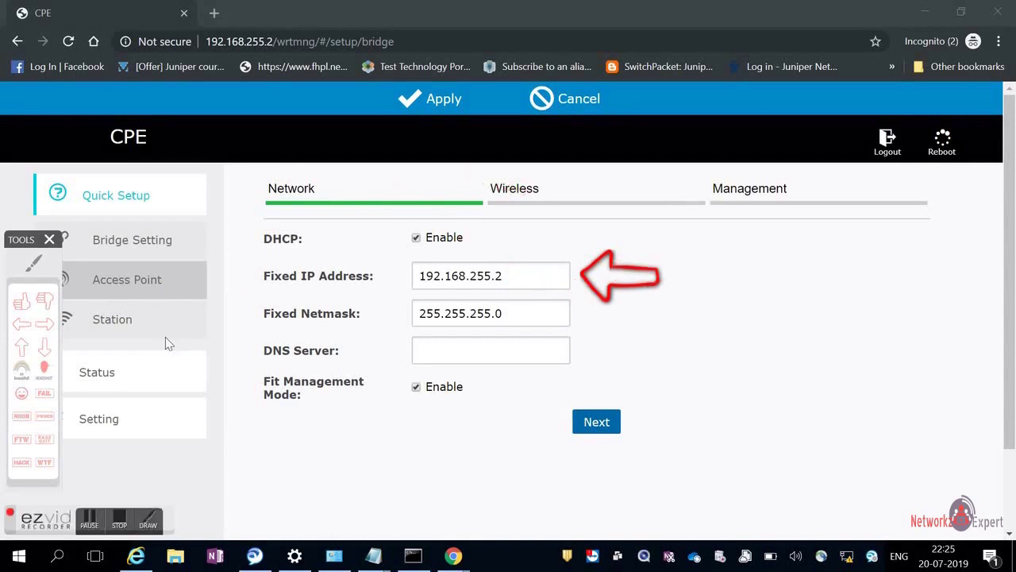
left_click(515, 194)
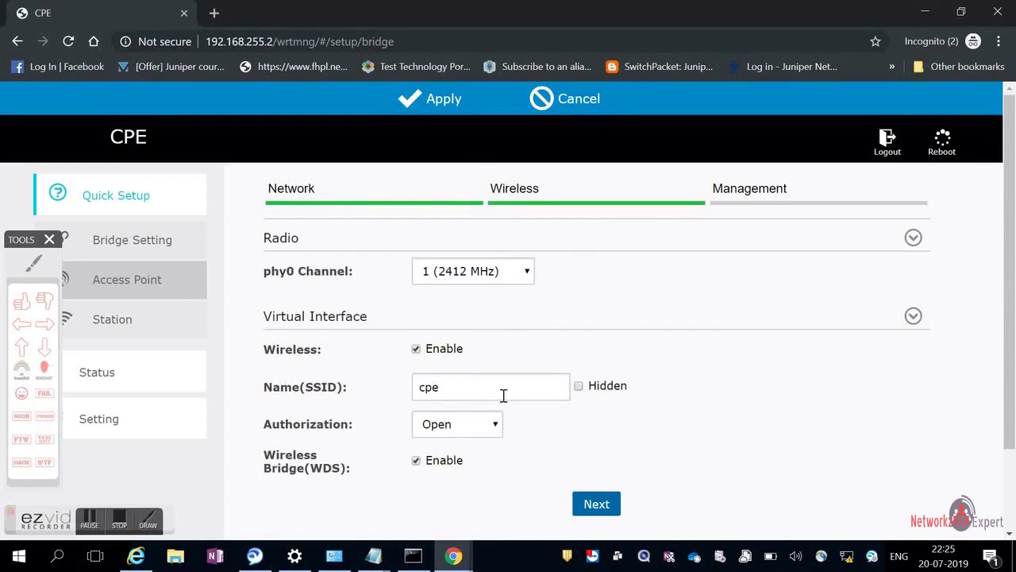
Step: Select the saved SSID CPE2G_2G99 in Notepad, then return to the slave's admin page
key("alt+Tab")
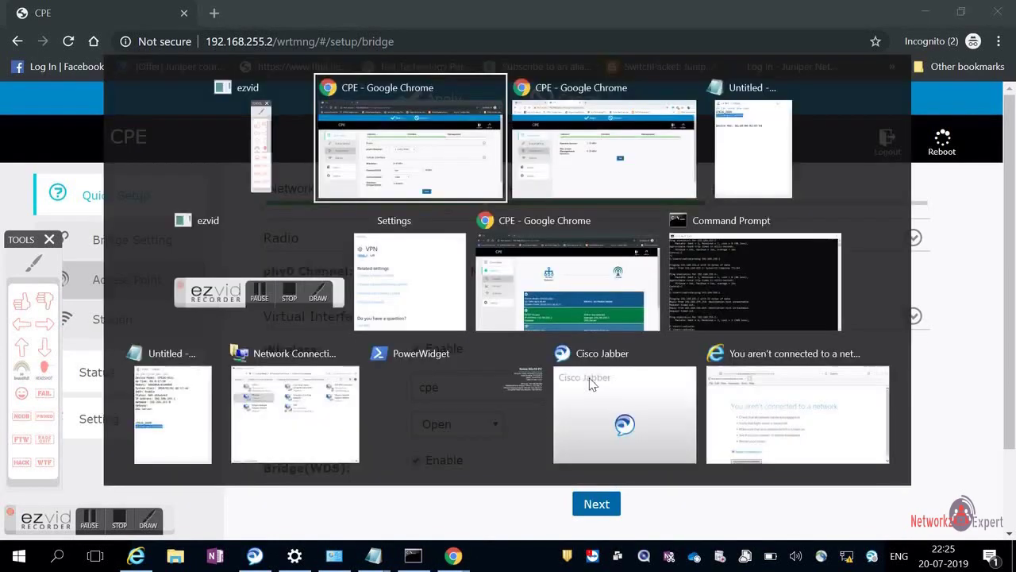
key("Tab")
key("Tab")
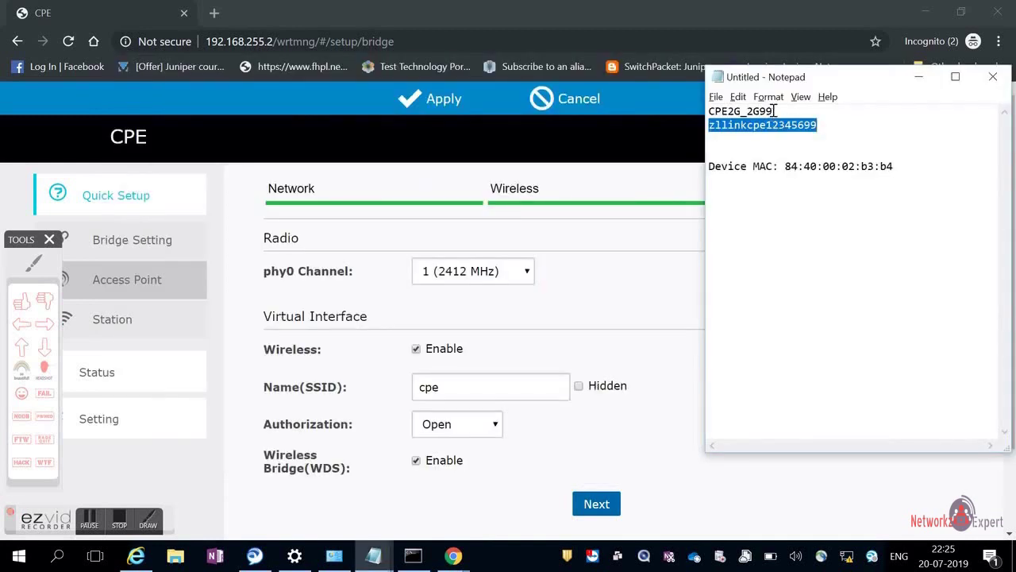
left_click_drag(772, 111, 677, 100)
key("ctrl+c")
left_click(490, 386)
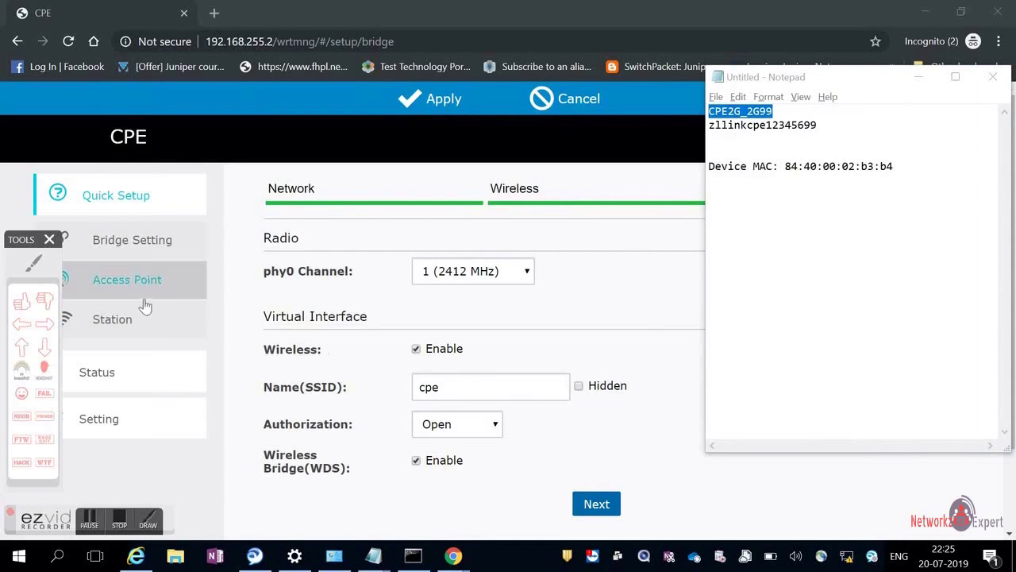
Step: Clear Notepad and type a two-line note ending 'go the next tab and search for primary'
key("alt+Tab")
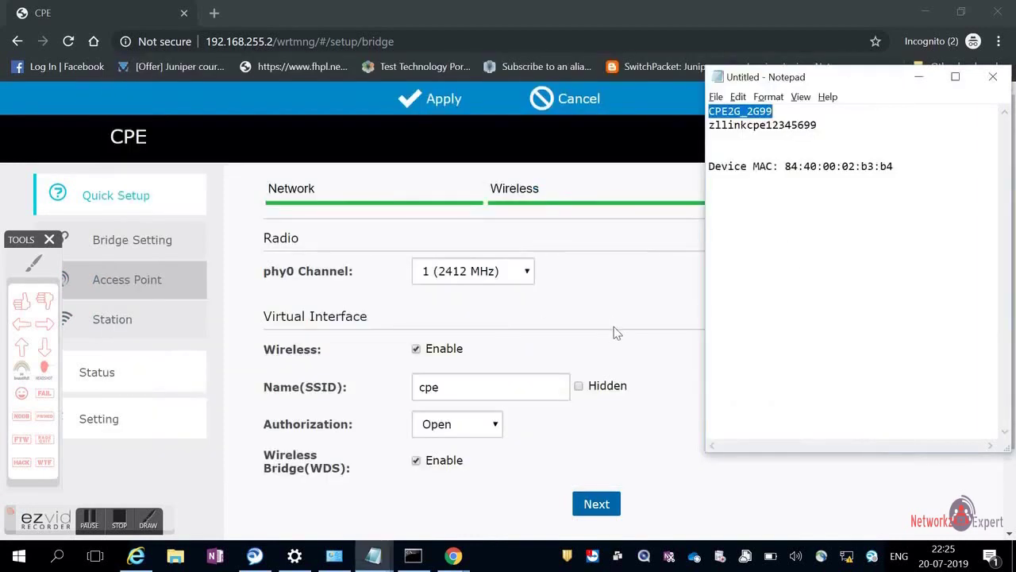
key("ctrl+a")
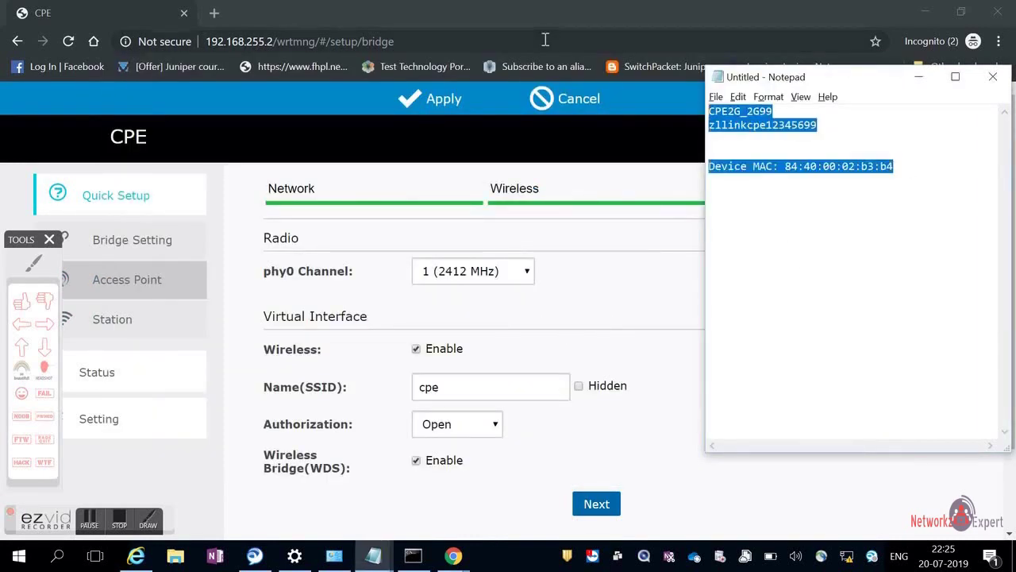
key("Delete")
type("If you ")
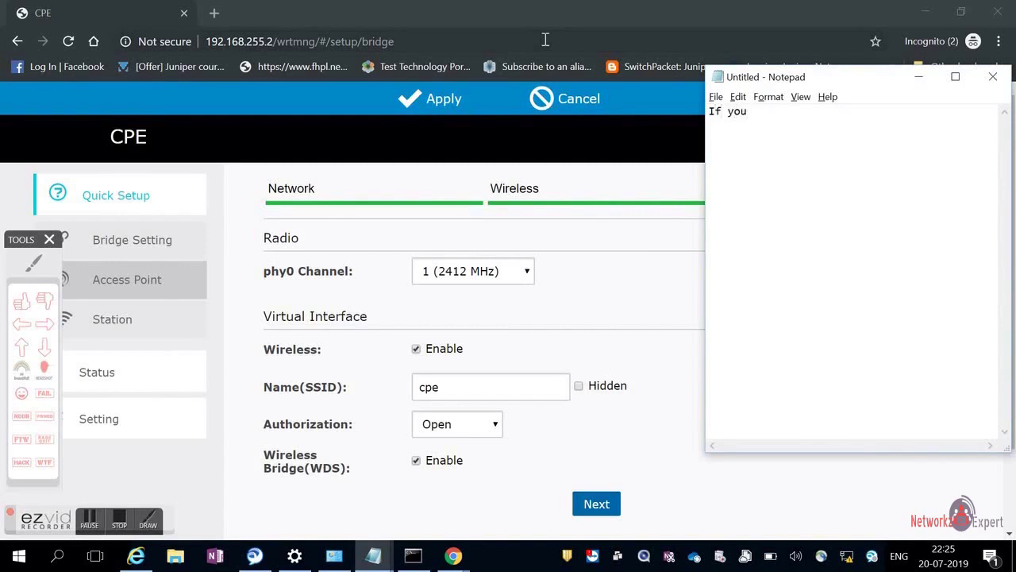
type("like to mention you ")
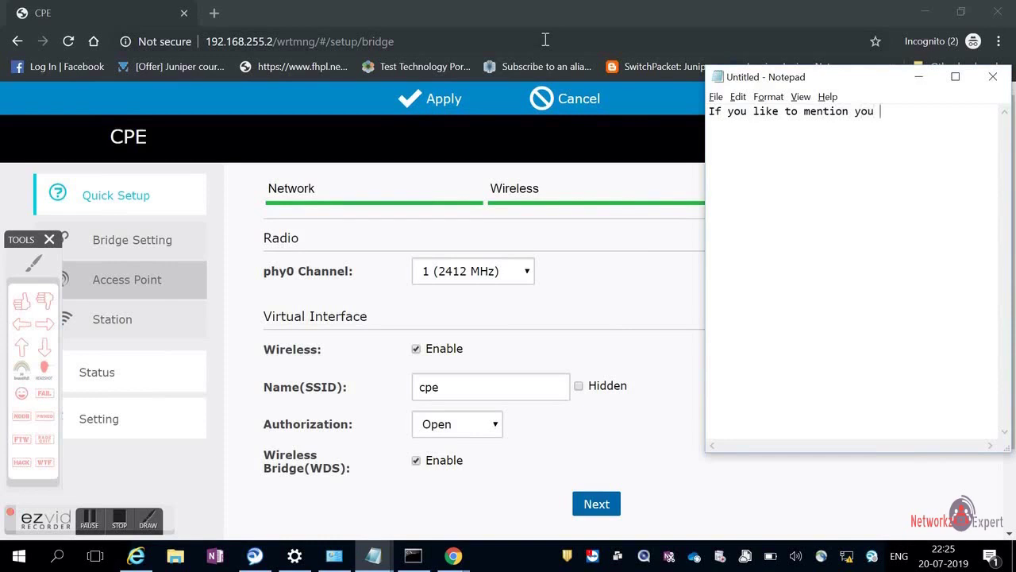
type("can otherwise s")
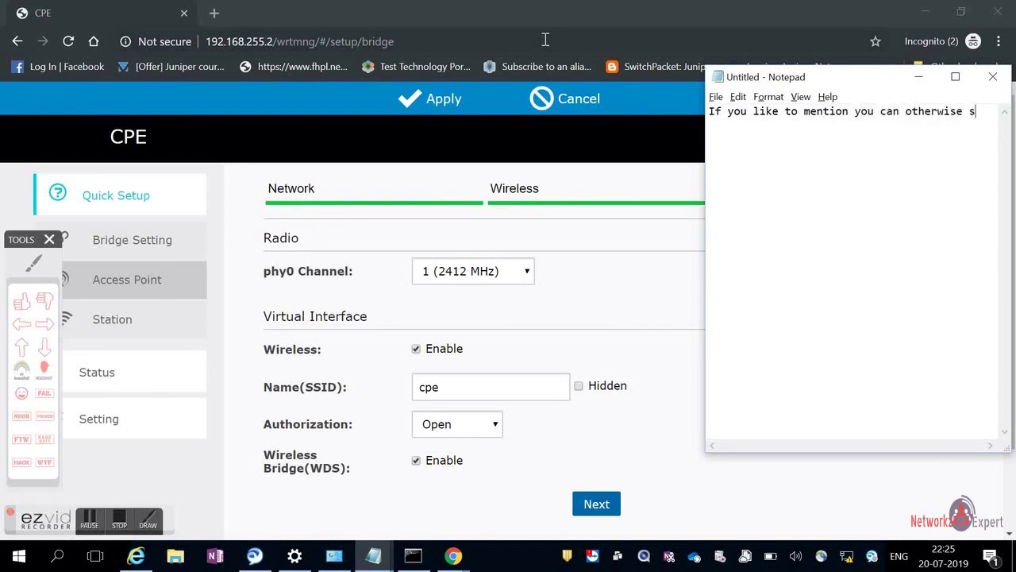
type("imple")
key("Return")
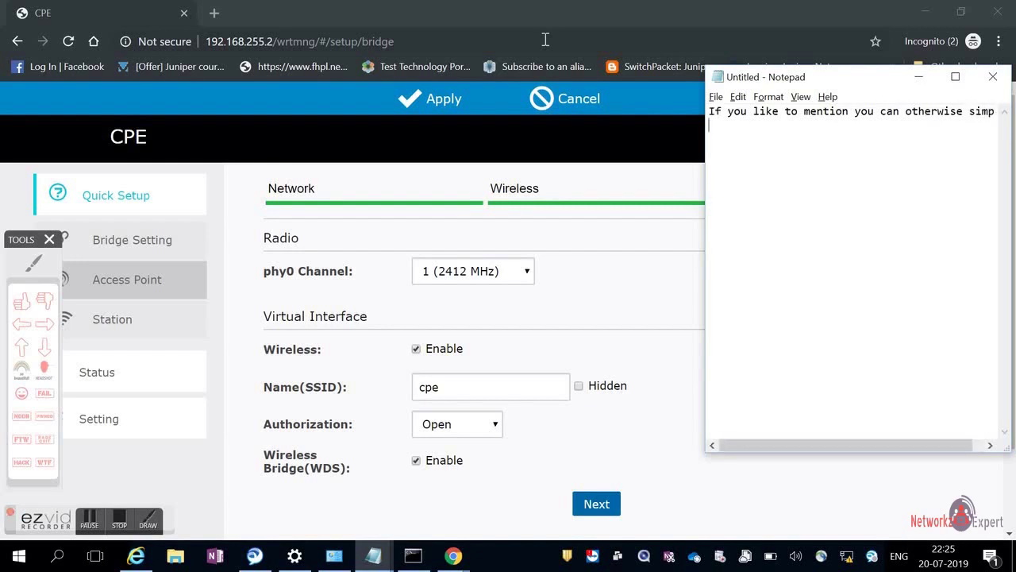
type("go the next tab and search")
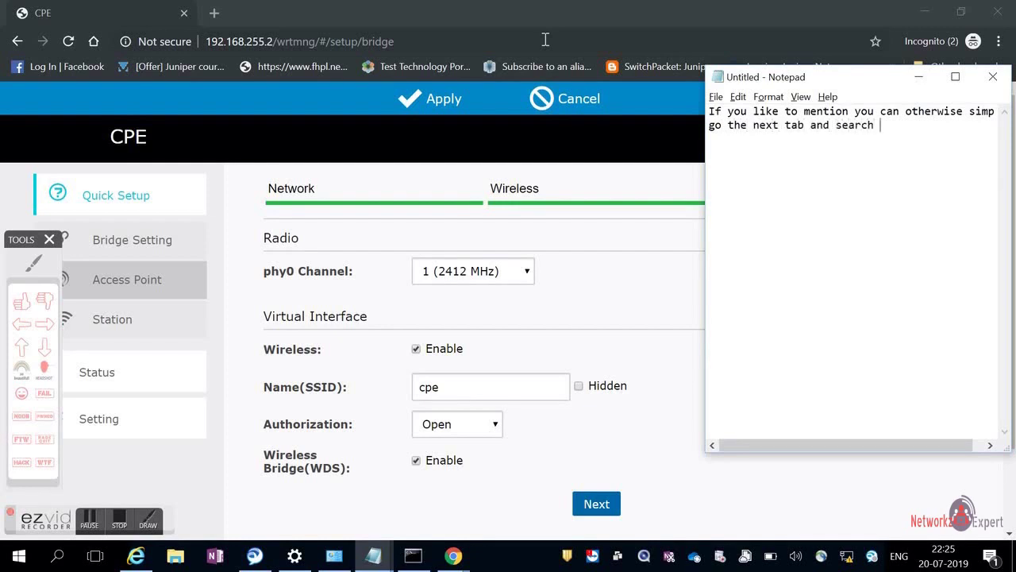
type(" for primary AP")
Step: Open the Station setup and note 'Type the AP master here and click it will connect automatically'
left_click(108, 320)
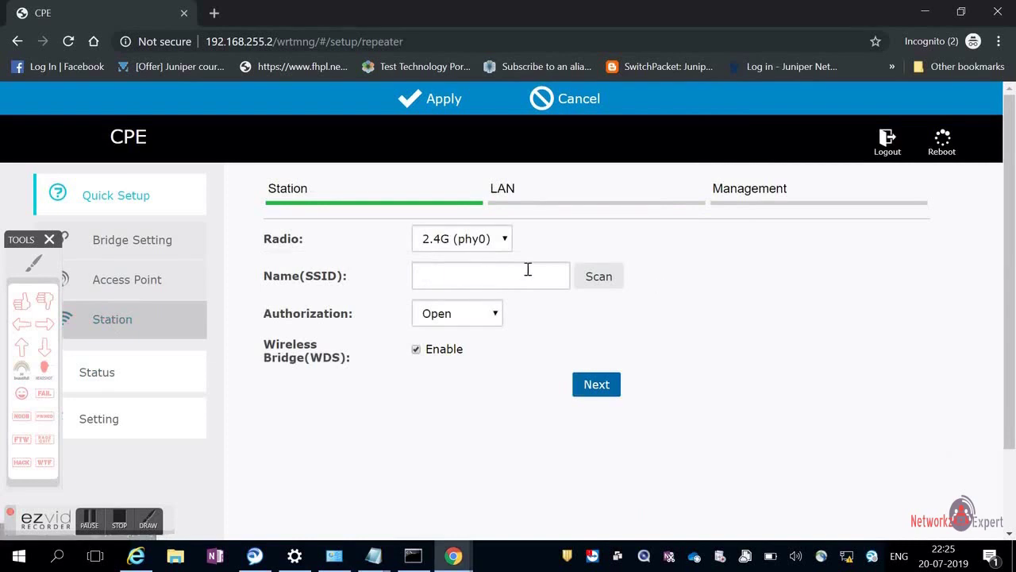
key("alt+Tab")
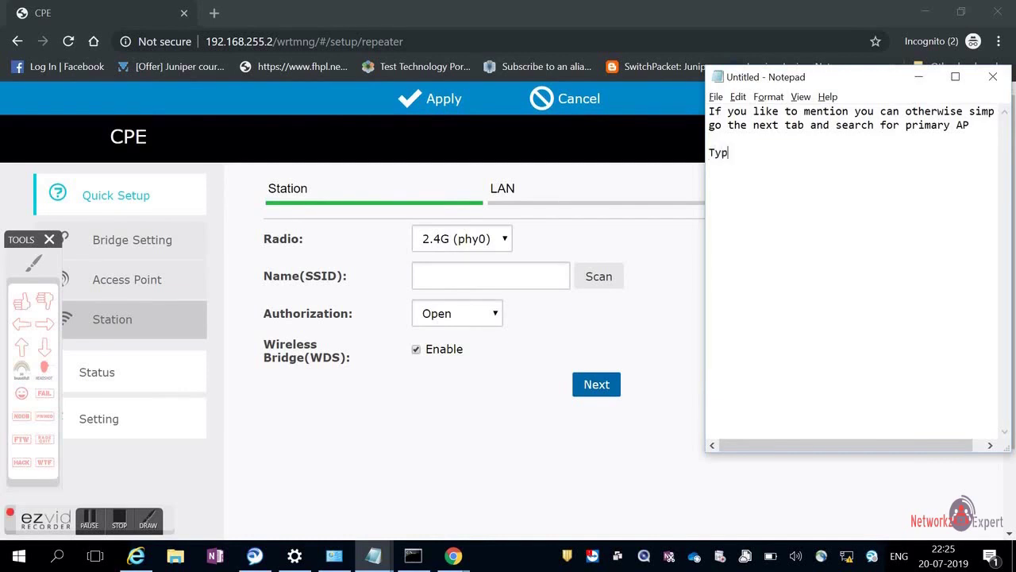
type("Type the AP SSID of m")
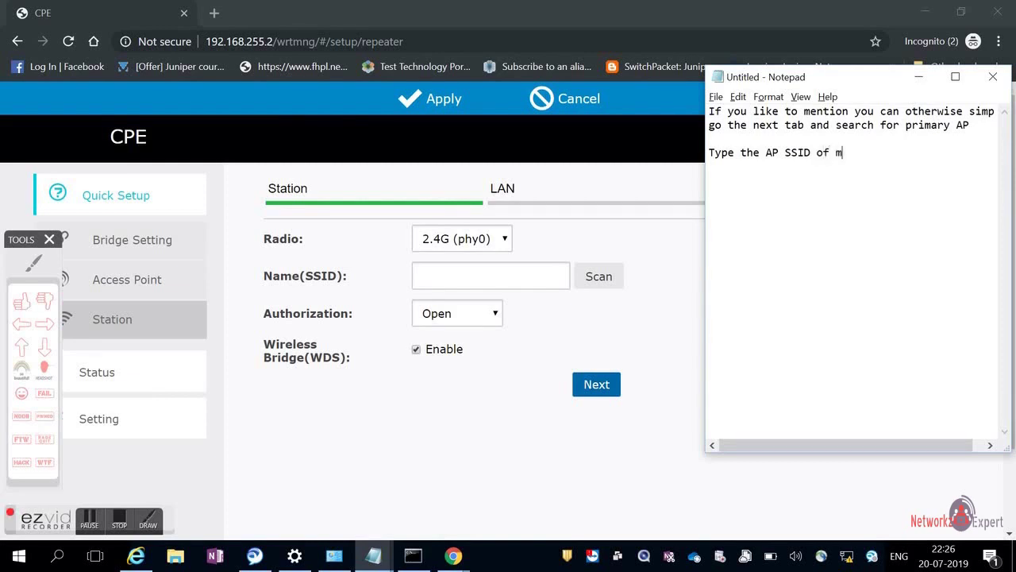
type("ster here and click it will")
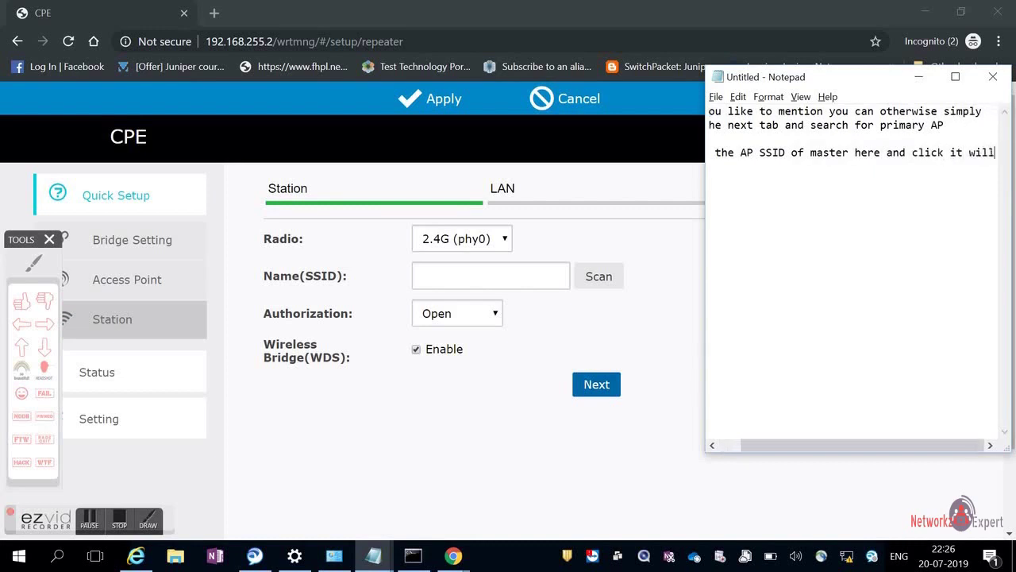
key("Return")
type("con")
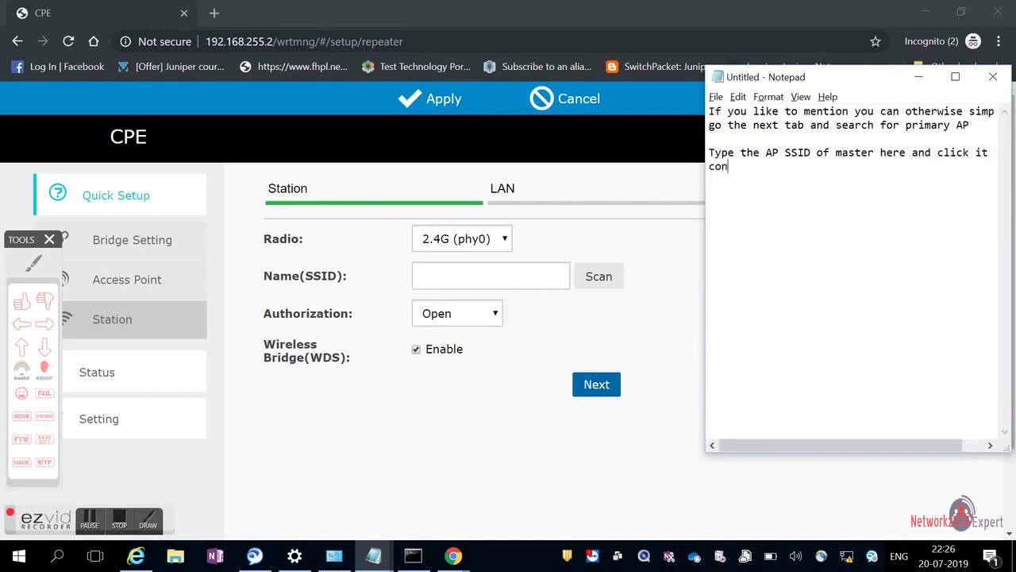
type("nect automatically")
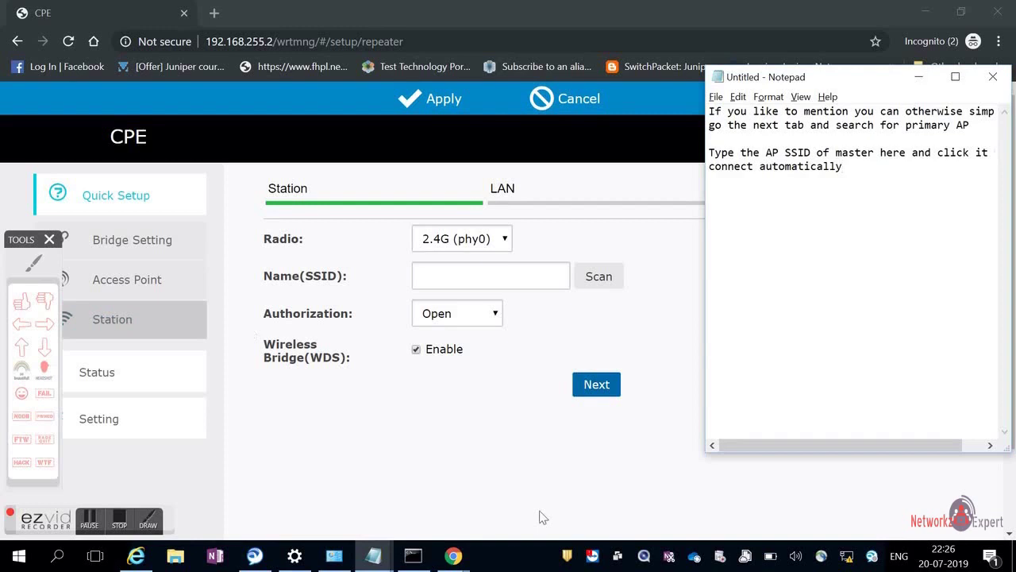
Step: Paste the master SSID CPE2G_2G99 into the notes, then into the Name(SSID) field
mouse_move(373, 556)
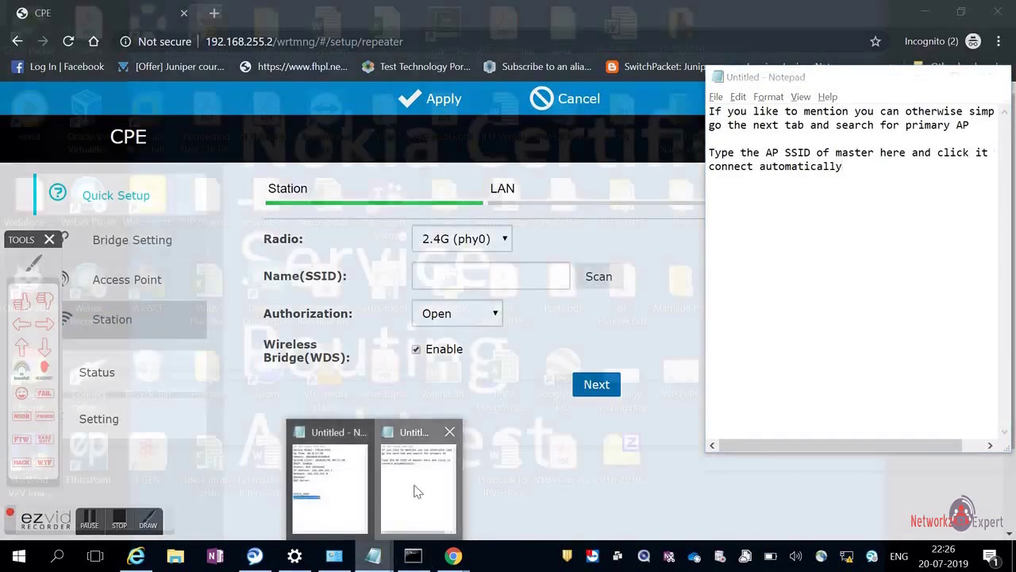
left_click(419, 490)
key("Return")
key("Return")
key("ctrl+v")
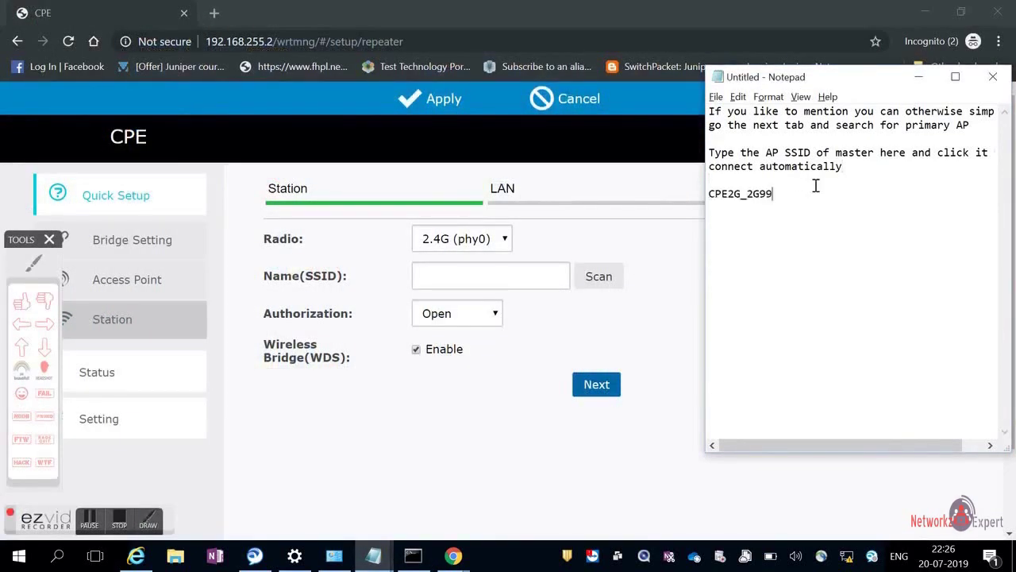
left_click_drag(776, 195, 707, 194)
key("ctrl+c")
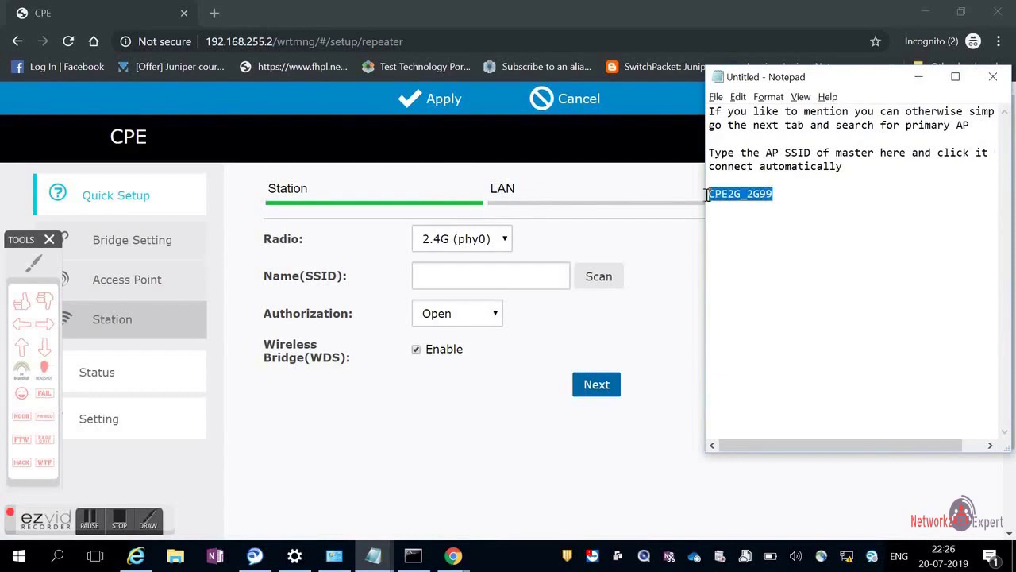
left_click(458, 270)
key("ctrl+v")
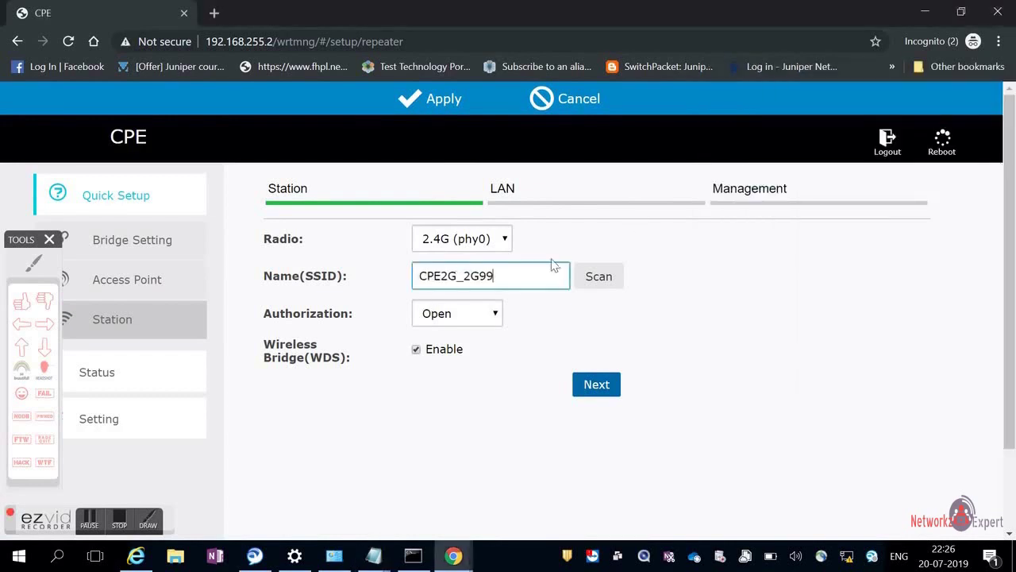
left_click(598, 275)
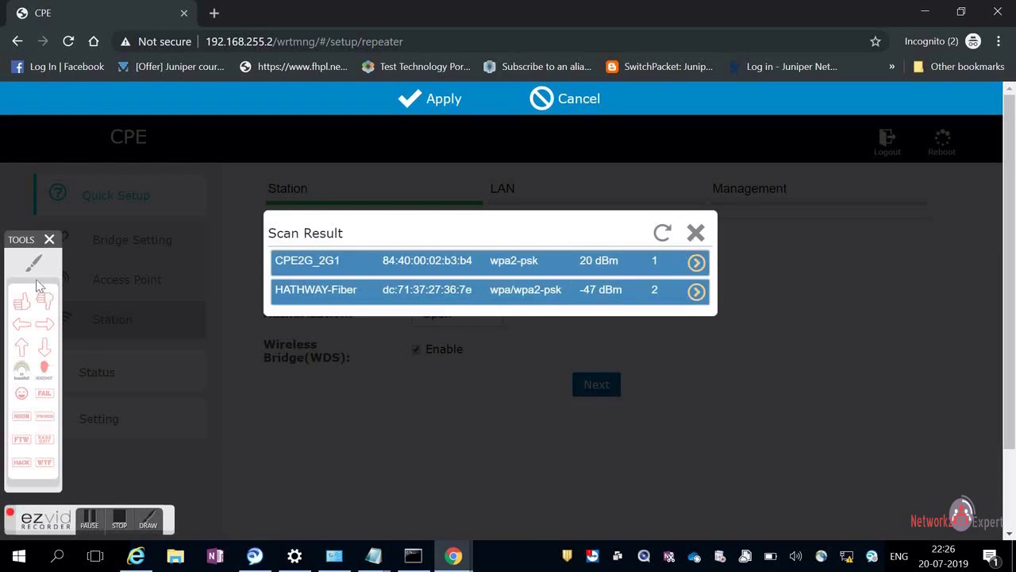
left_click(22, 323)
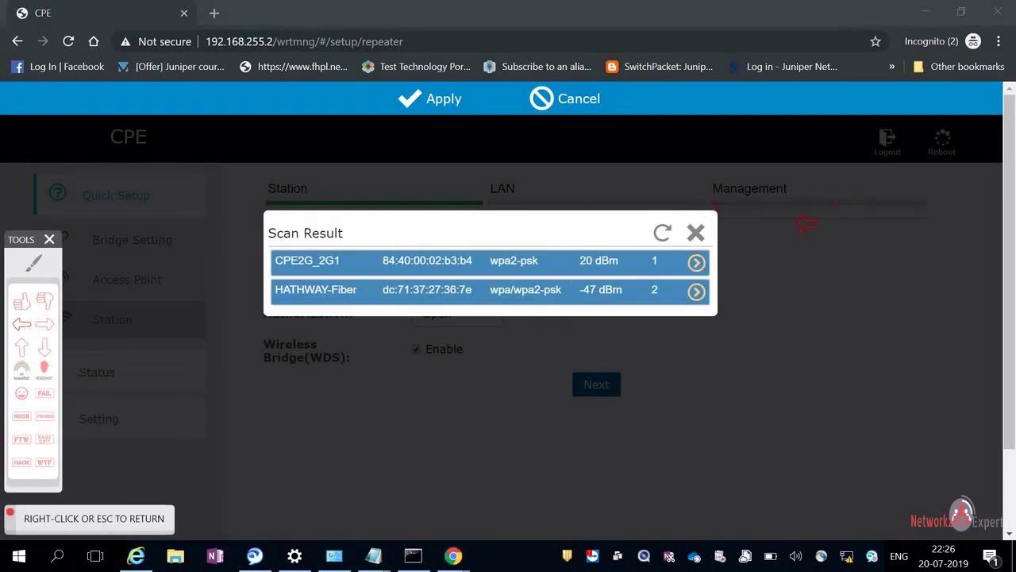
left_click(707, 266)
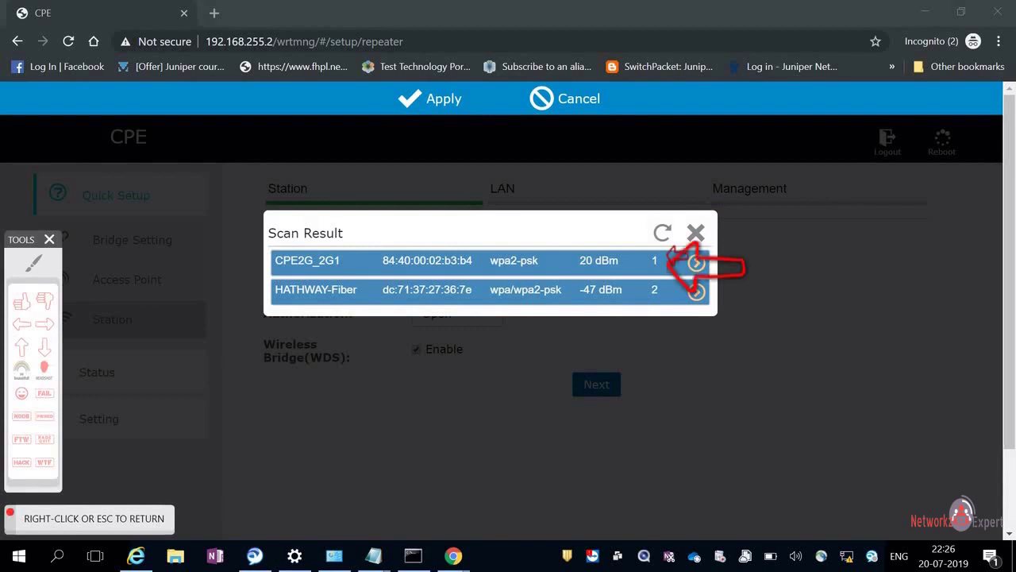
left_click(35, 267)
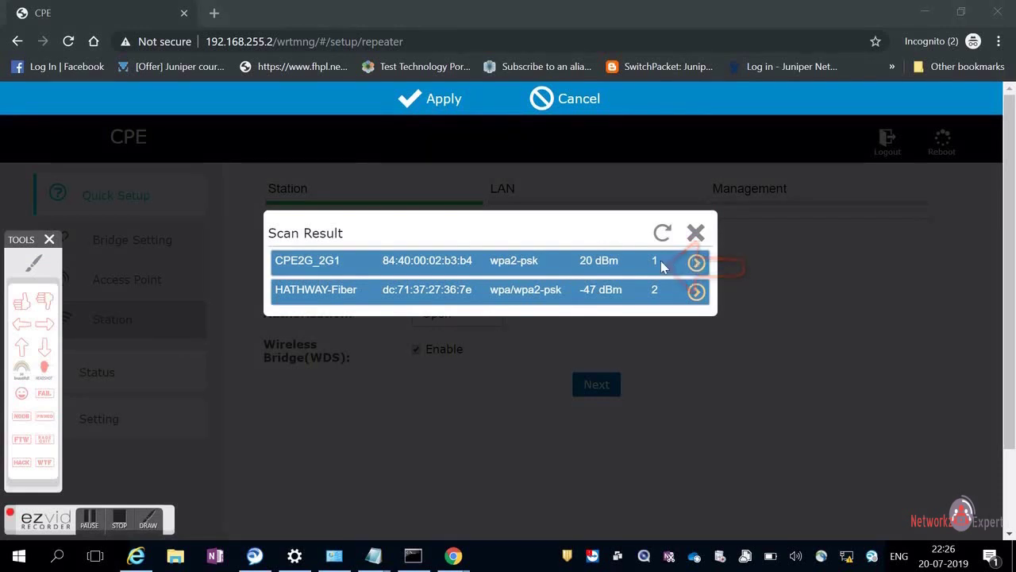
left_click(696, 233)
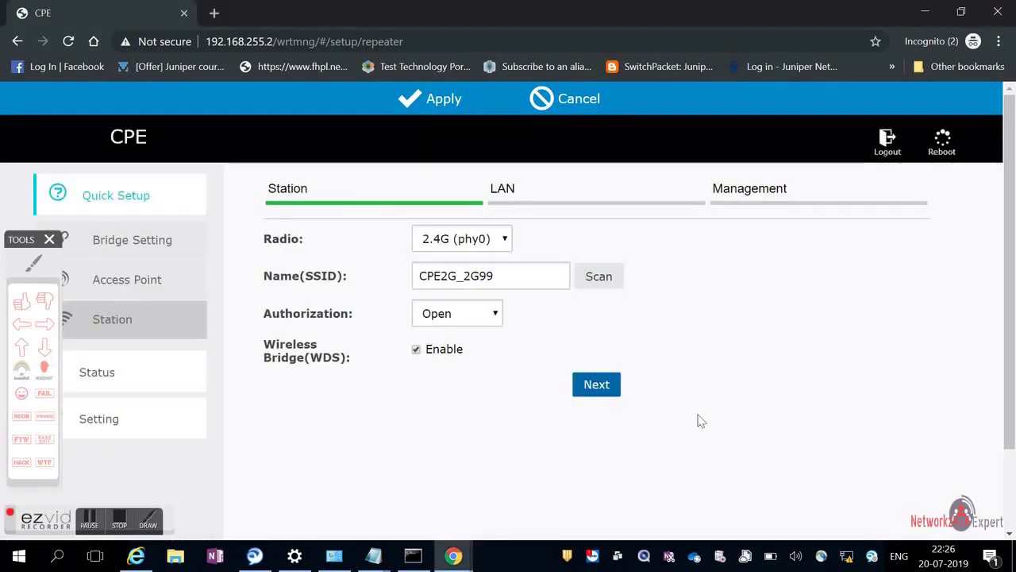
Step: Check the Status page: station mode, connected to CPE2G_2G1 on channel 1, signal 21 dBm
left_click(93, 385)
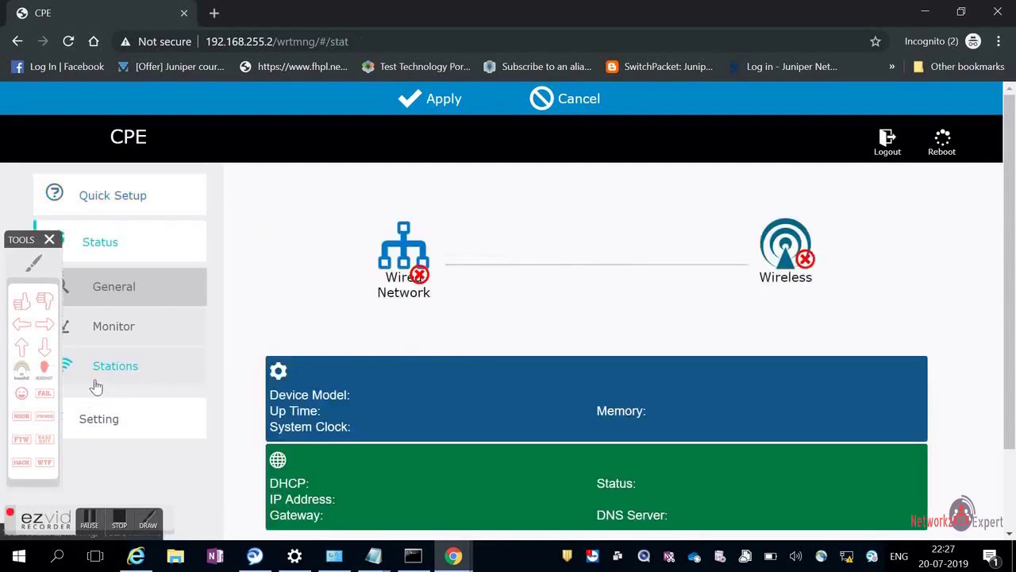
scroll(95, 386, "down", 1)
scroll(80, 393, "down", 1)
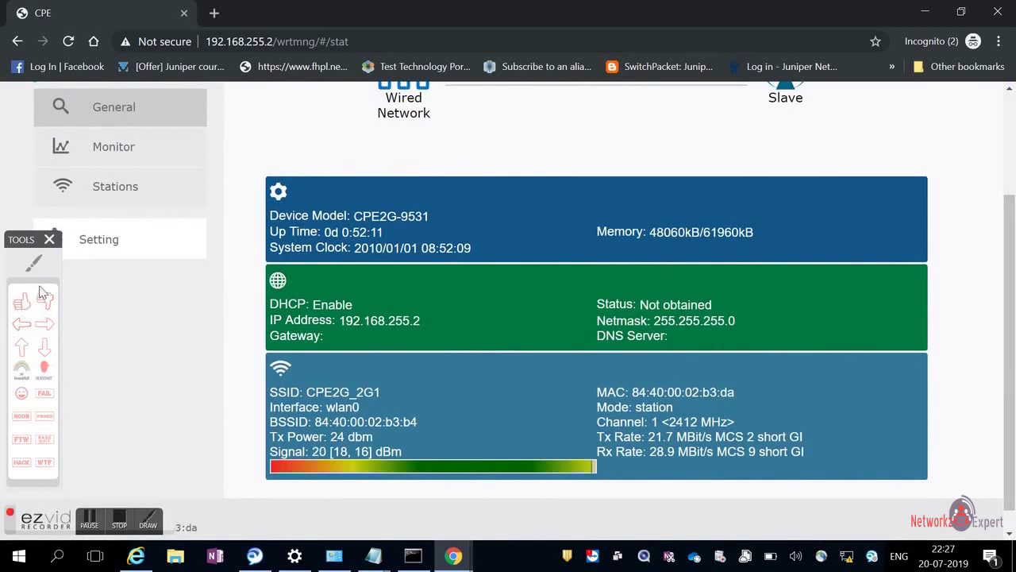
left_click(21, 302)
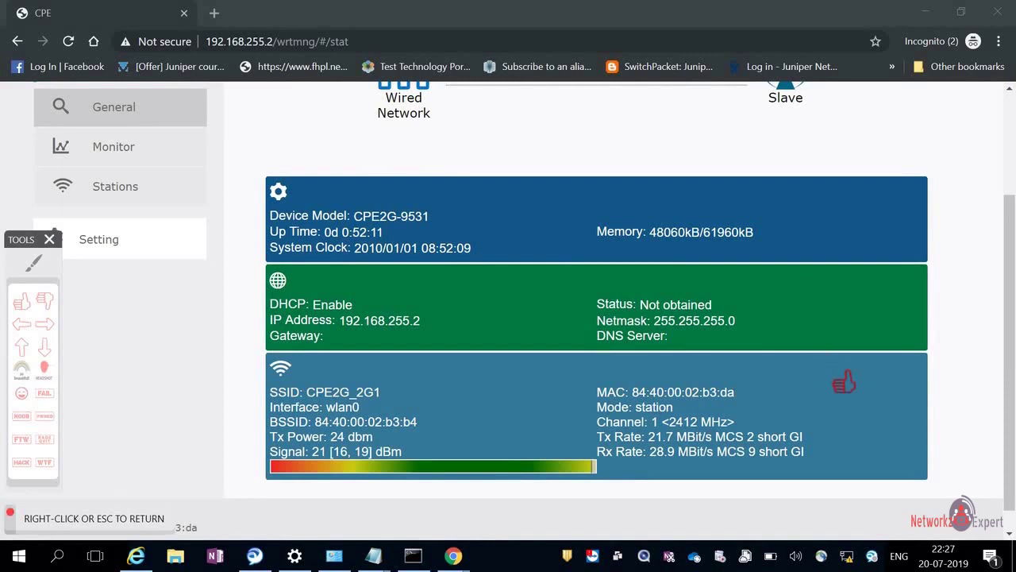
left_click(840, 373)
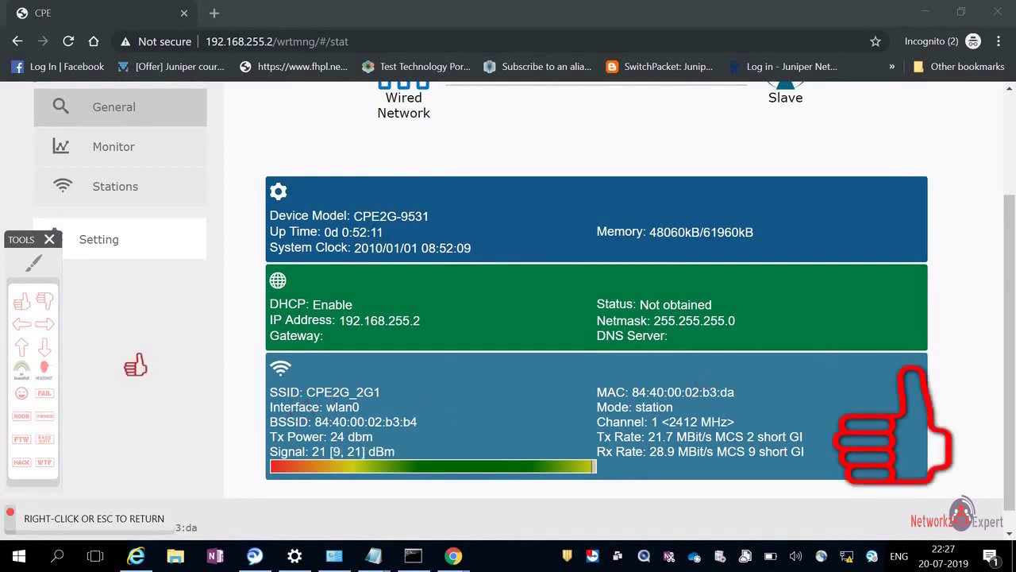